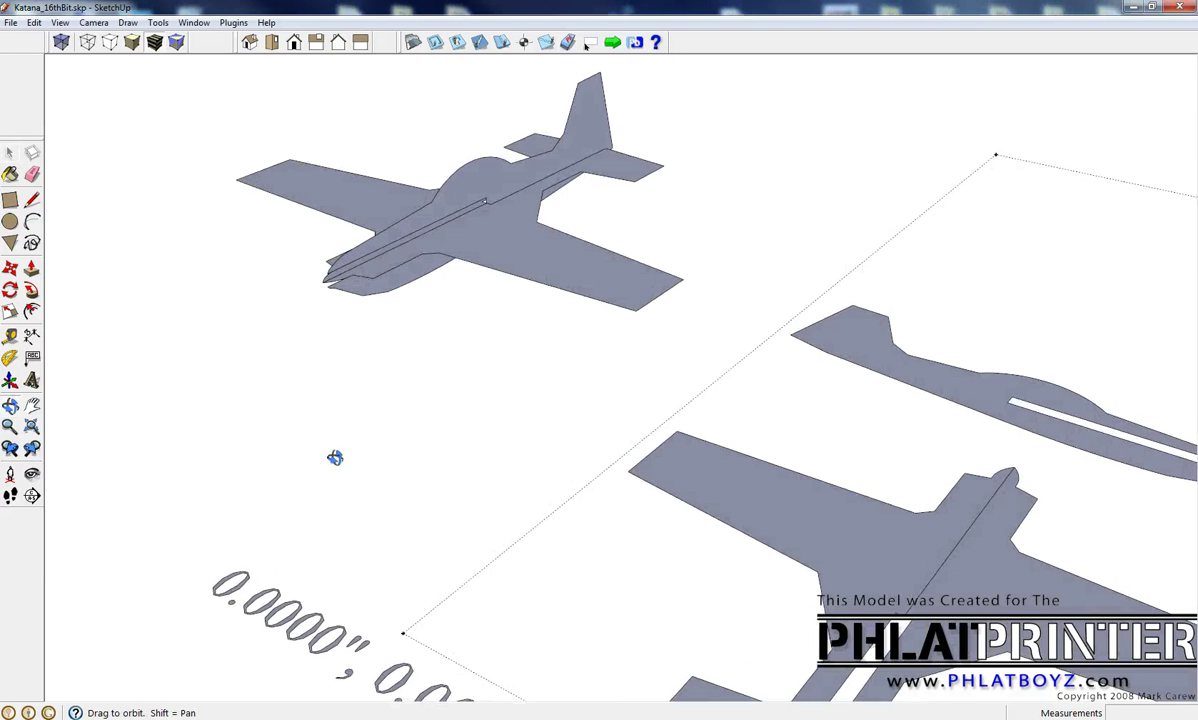
- Orbit and zoom around the airplane model to bring the flat plan-view parts into view
scroll(451, 219, up, 5)
scroll(451, 219, down, 3)
scroll(460, 200, up, 2)
middle_drag(460, 200, 585, 288)
scroll(388, 248, down, 5)
scroll(388, 248, up, 4)
scroll(407, 259, up, 2)
mouse_move(430, 290)
middle_down()
mouse_move(449, 310)
mouse_move(428, 275)
mouse_move(315, 253)
mouse_move(503, 356)
mouse_move(422, 302)
middle_up()
scroll(315, 253, down, 4)
scroll(588, 436, up, 3)
middle_drag(538, 398, 481, 404)
scroll(524, 390, down, 2)
scroll(515, 405, up, 3)
- Move the right half flush against the left half, then view the parts from Top
click(529, 404)
click(628, 385)
click(10, 268)
click(620, 377)
click(663, 374)
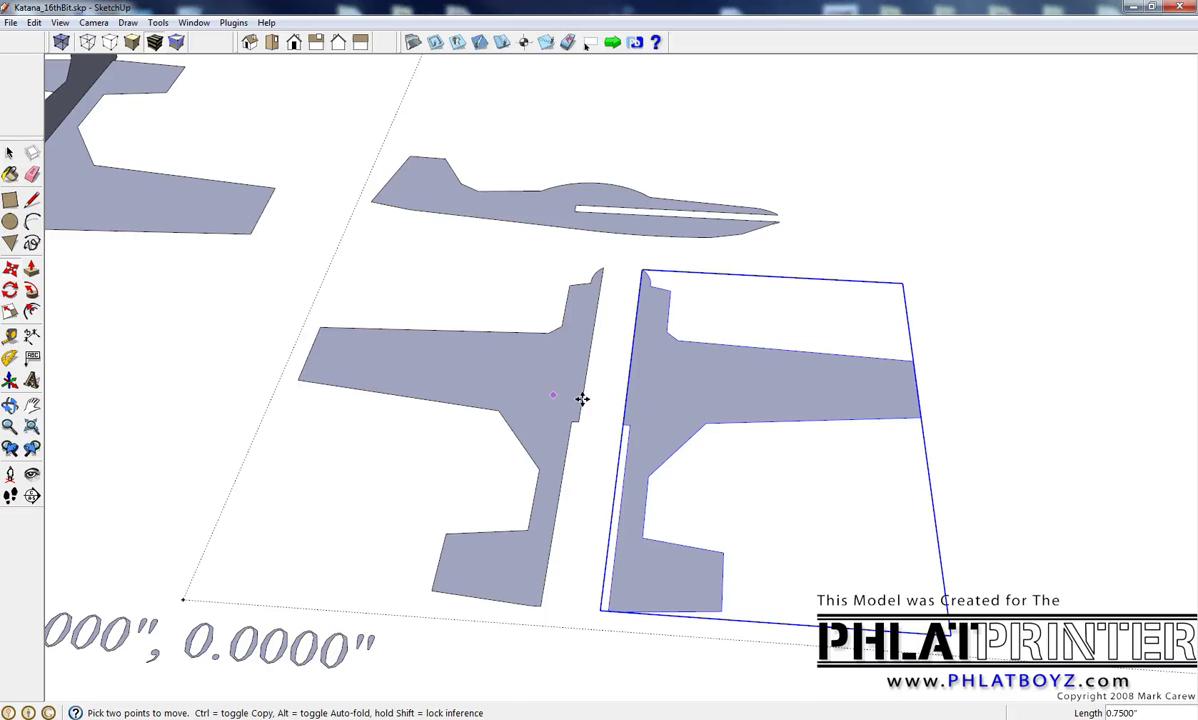
scroll(580, 398, up, 2)
scroll(650, 385, down, 2)
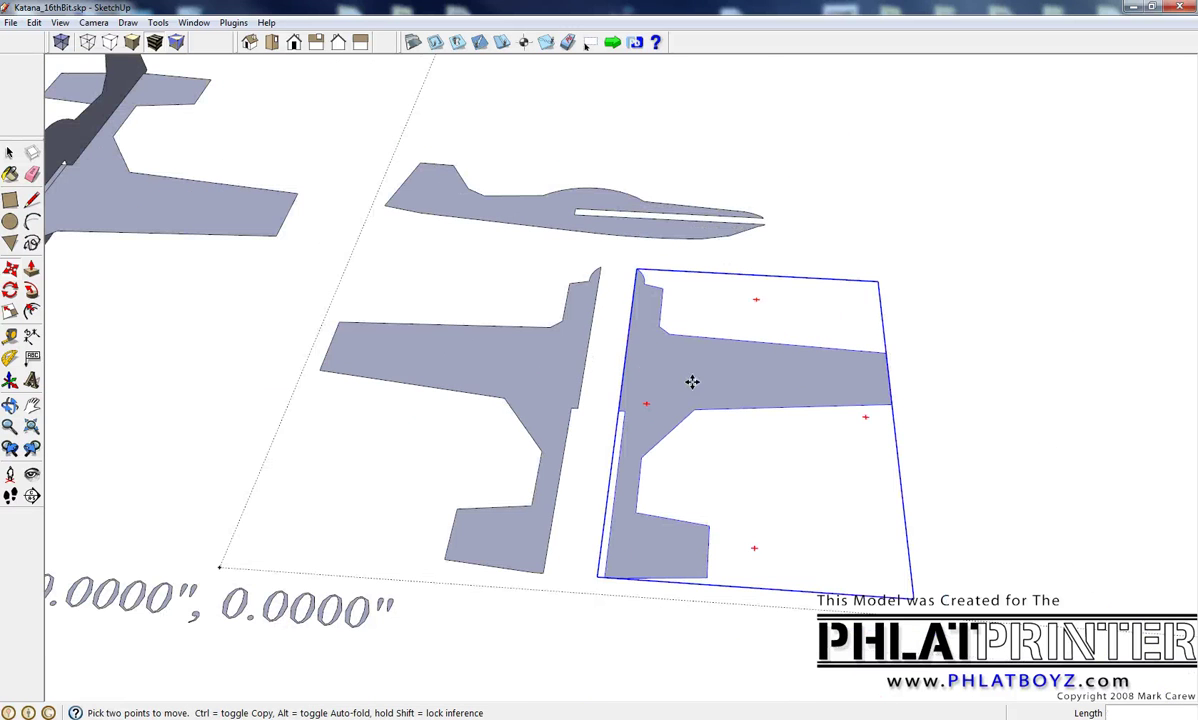
click(630, 383)
click(603, 376)
middle_drag(603, 376, 642, 489)
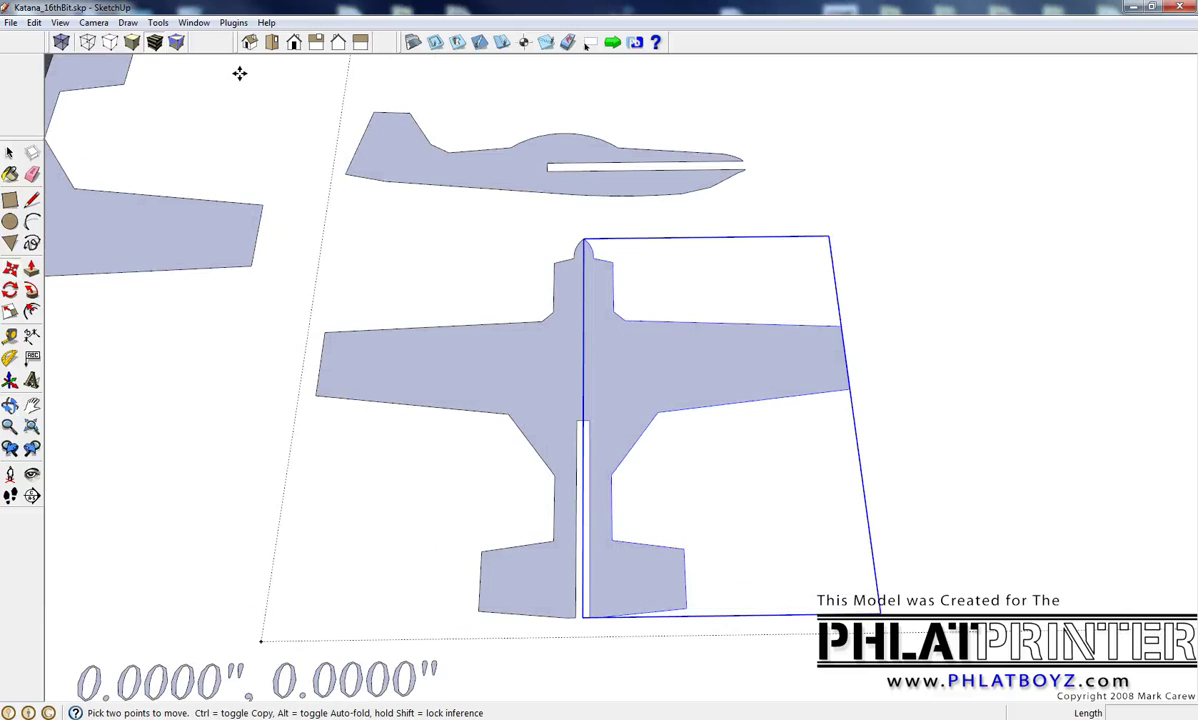
click(271, 41)
- Switch the camera to Parallel Projection
click(96, 24)
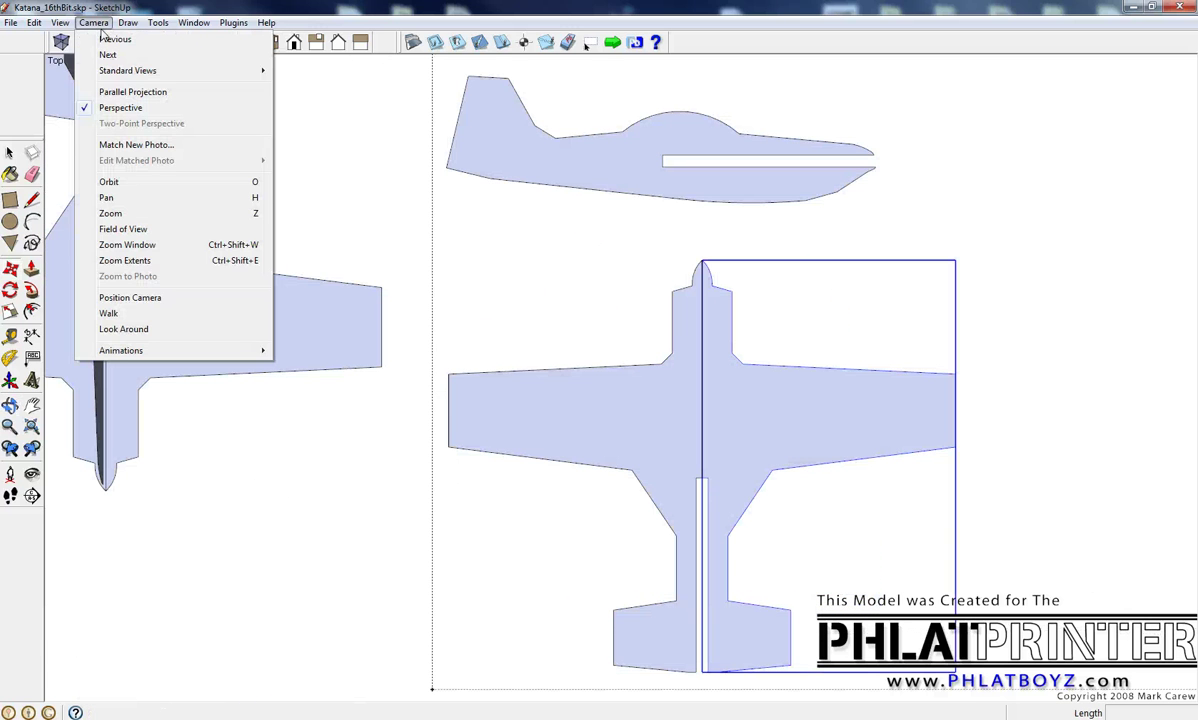
click(108, 91)
key(space)
- Inside the half-part group, offset the wing face outline inward by about 0.2"
double_click(554, 398)
scroll(511, 435, up, 4)
click(31, 311)
scroll(412, 337, up, 2)
scroll(409, 283, down, 2)
click(408, 284)
scroll(408, 284, down, 1)
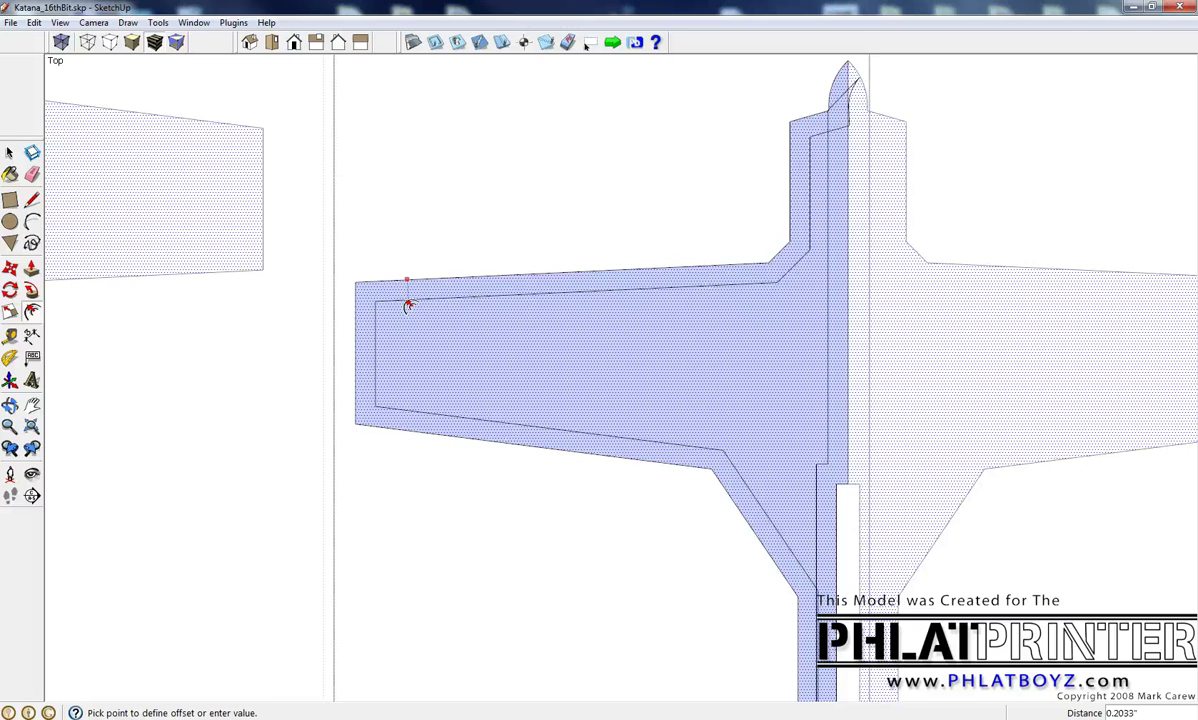
click(408, 305)
click(836, 113)
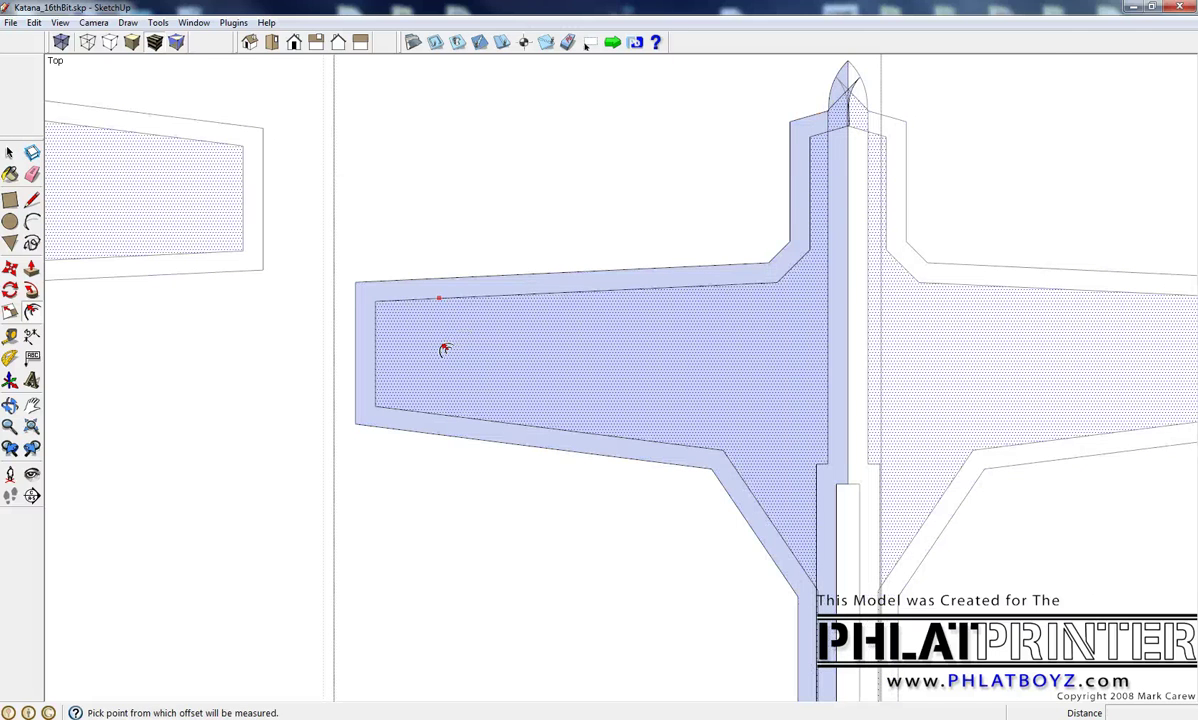
- Cancel the fuselage offset and draw two parallel diagonals across the wing inset for the first rib
scroll(440, 340, up, 2)
key(Escape)
key(l)
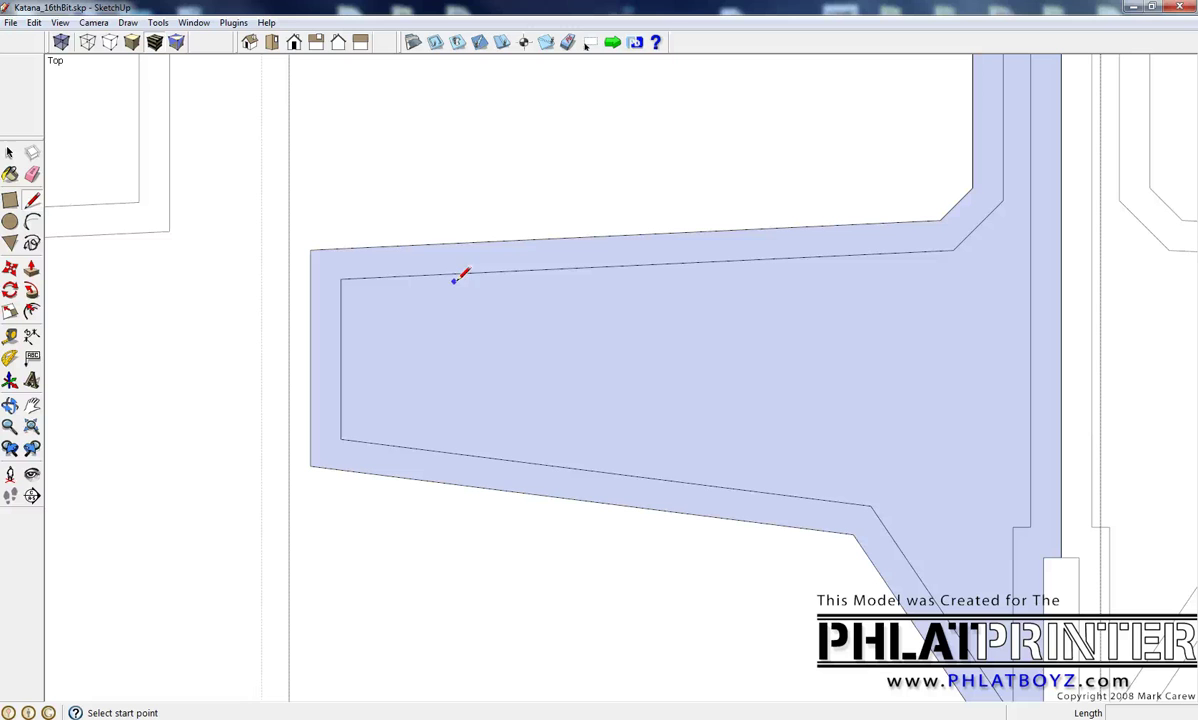
click(459, 275)
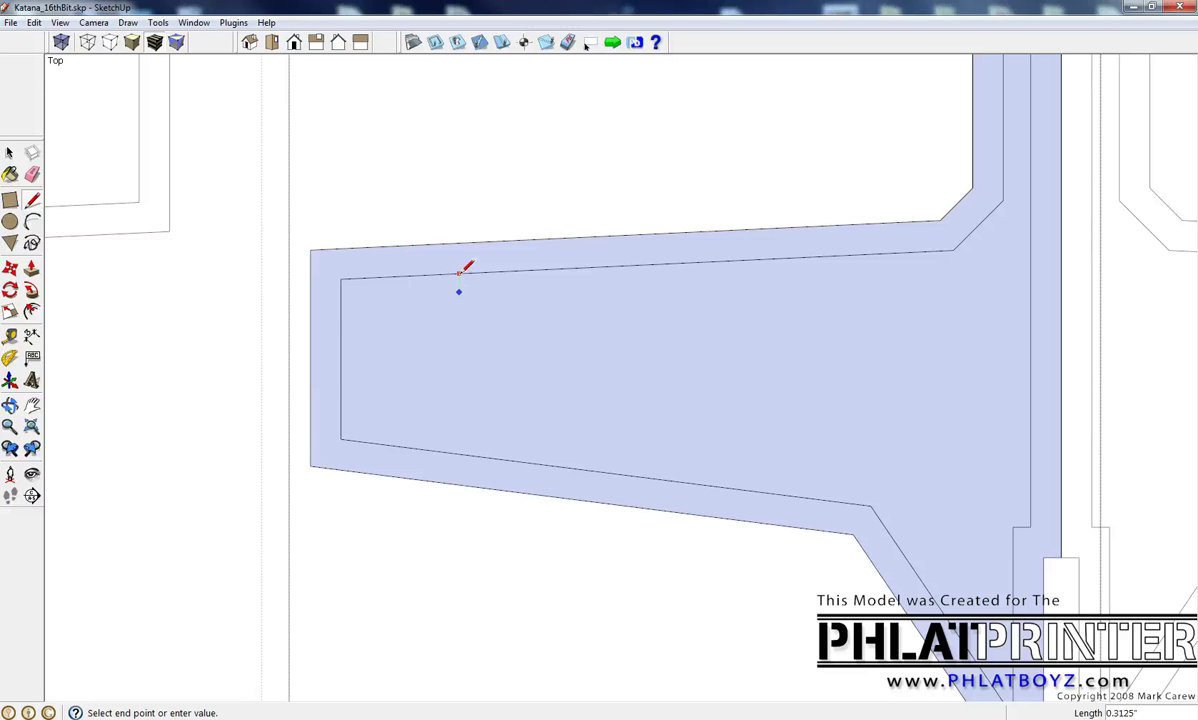
click(537, 461)
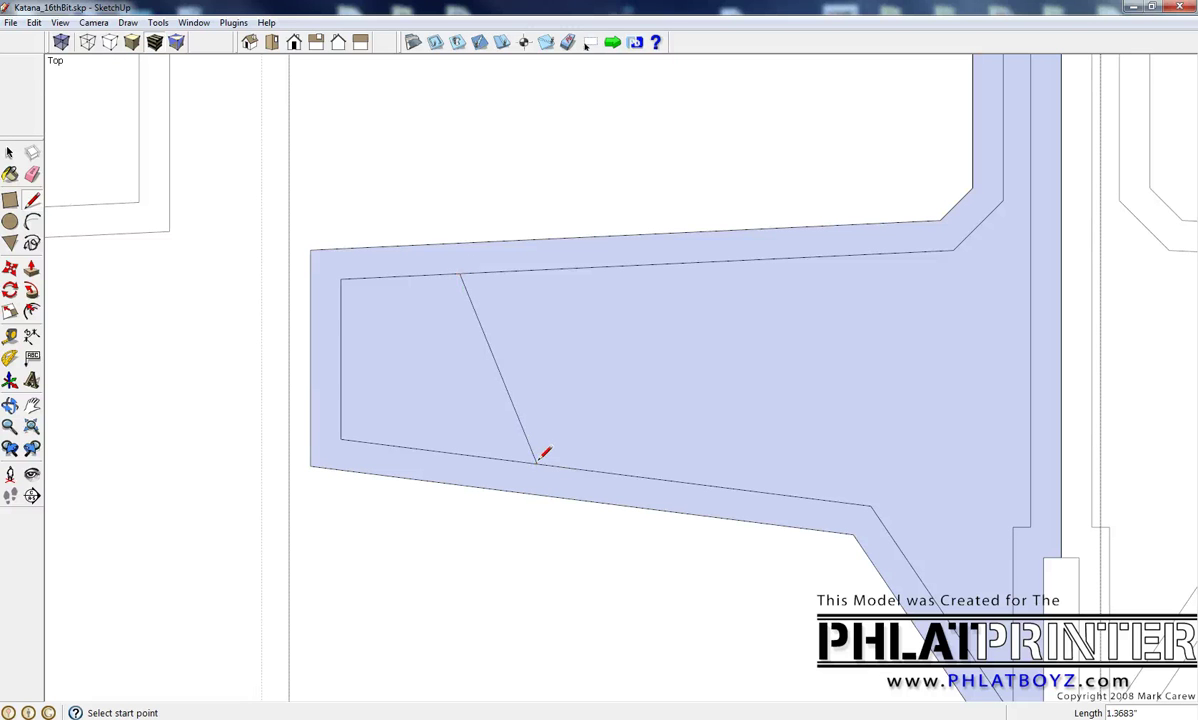
click(504, 271)
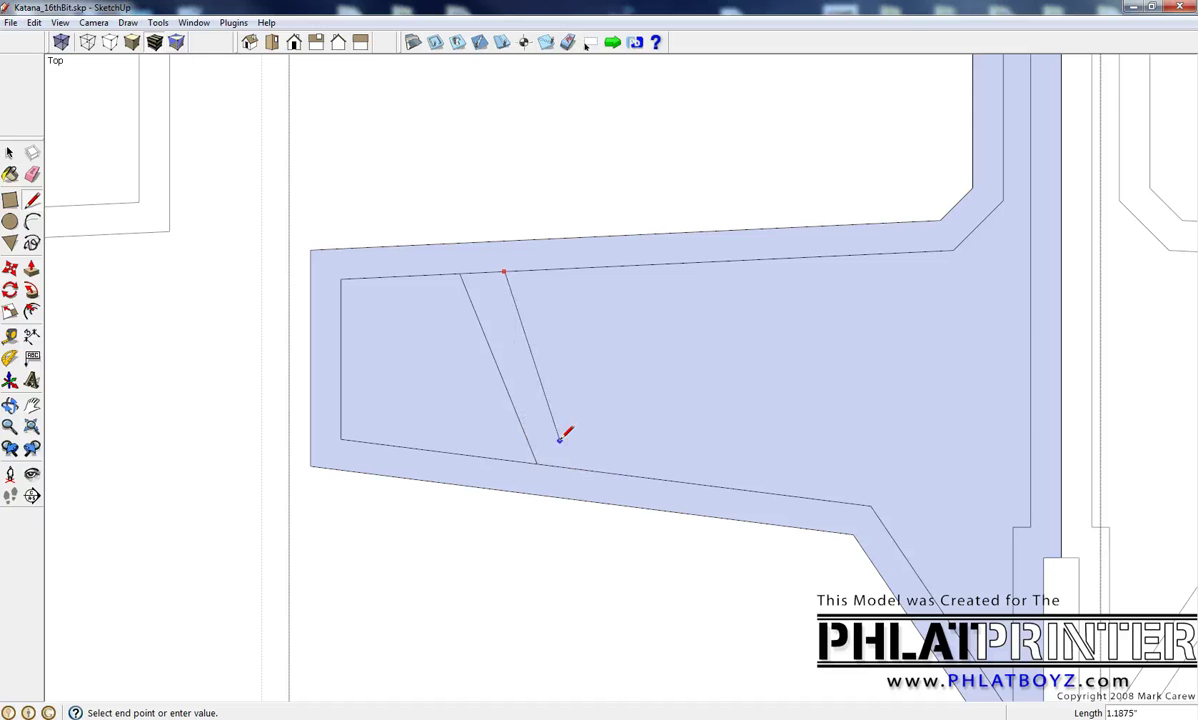
click(585, 464)
- Draw two more parallel diagonals from the bottom to top inner edge for the second rib strip
scroll(561, 366, down, 3)
scroll(600, 338, up, 3)
scroll(600, 338, up, 1)
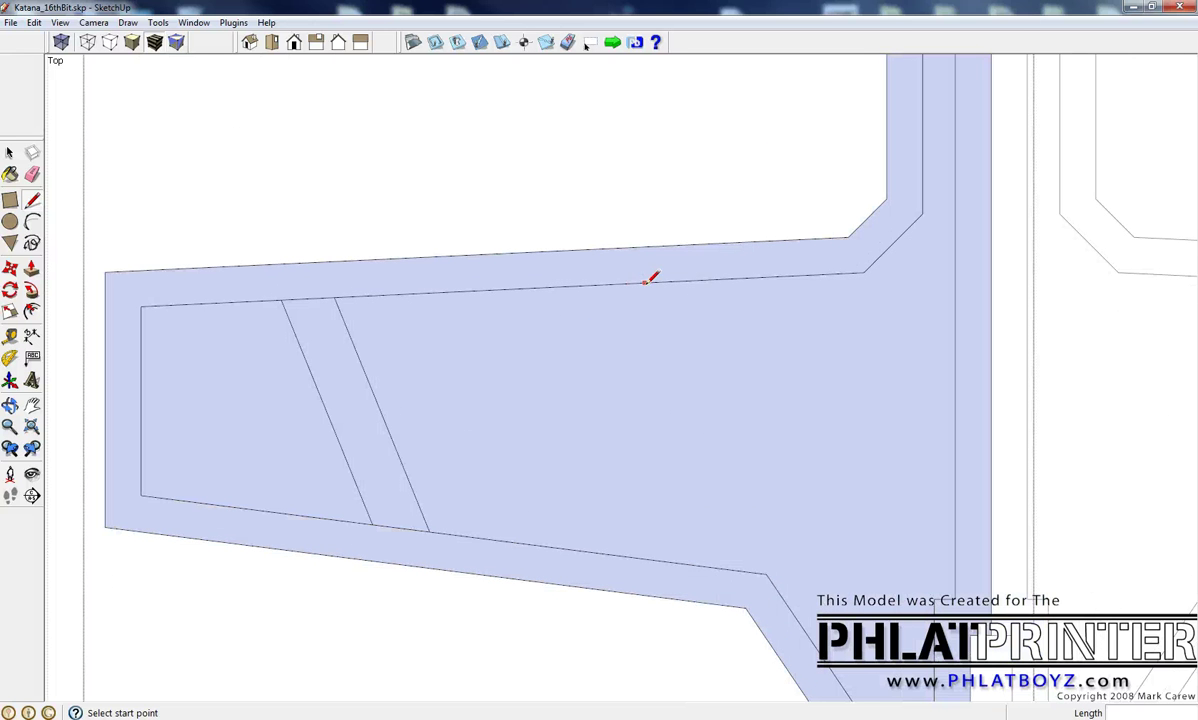
click(429, 531)
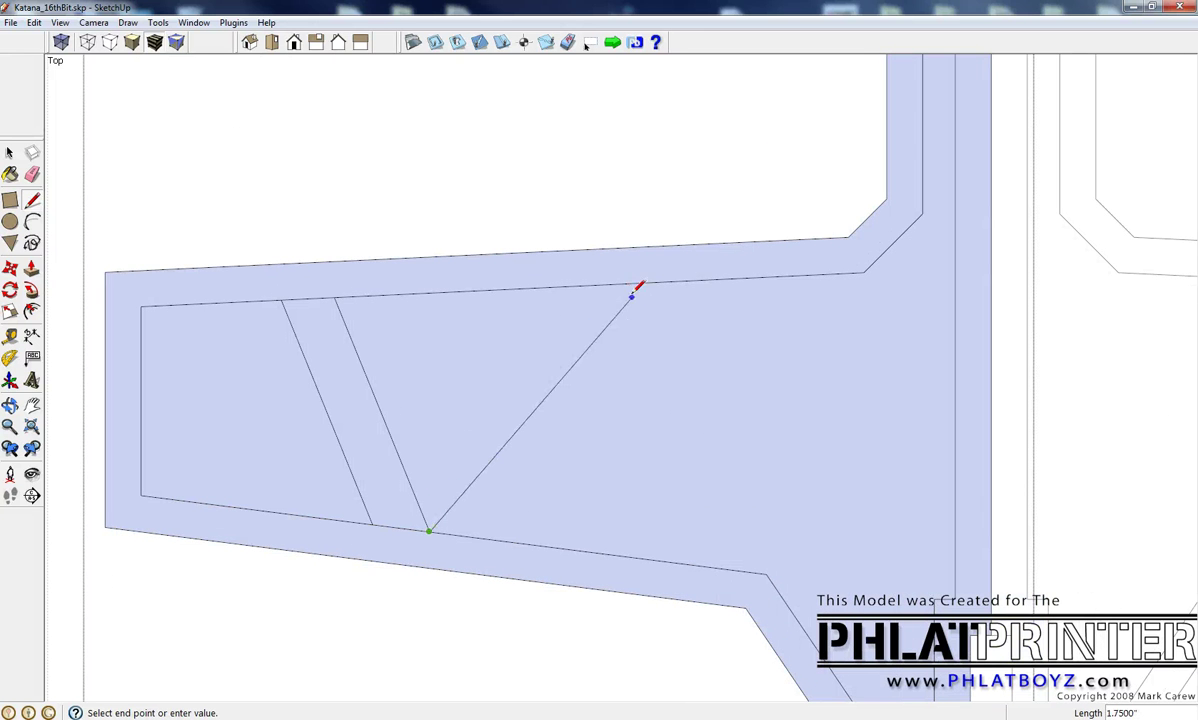
click(632, 283)
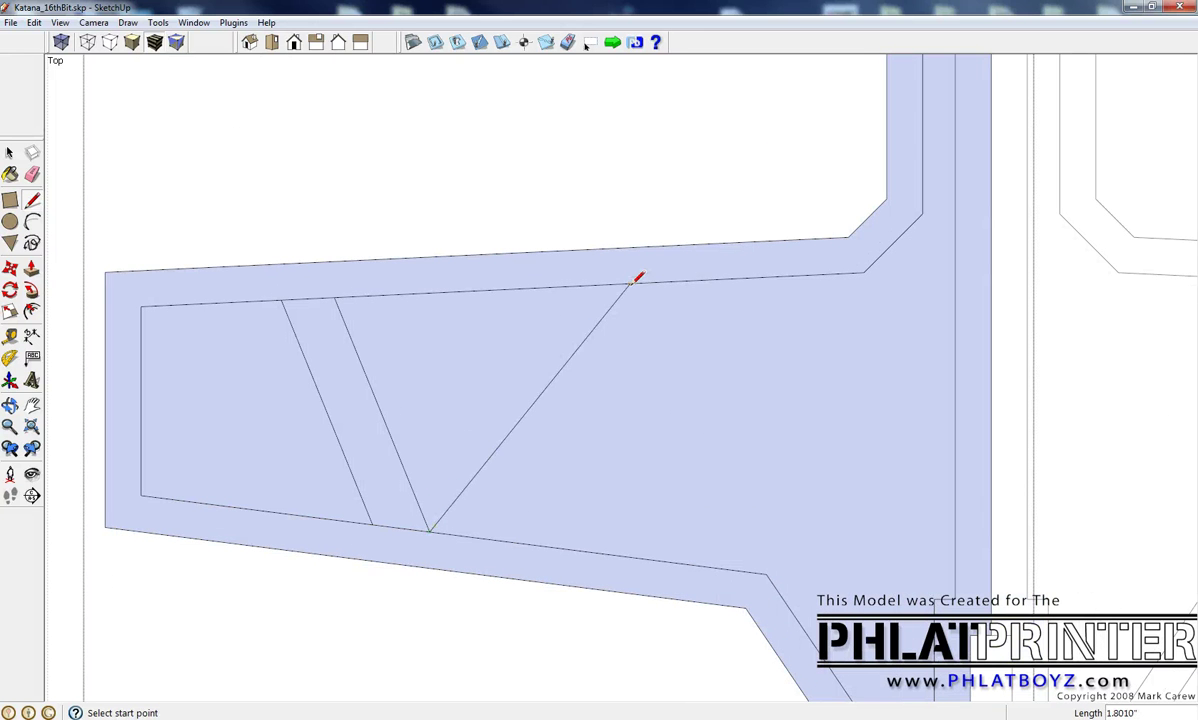
click(493, 539)
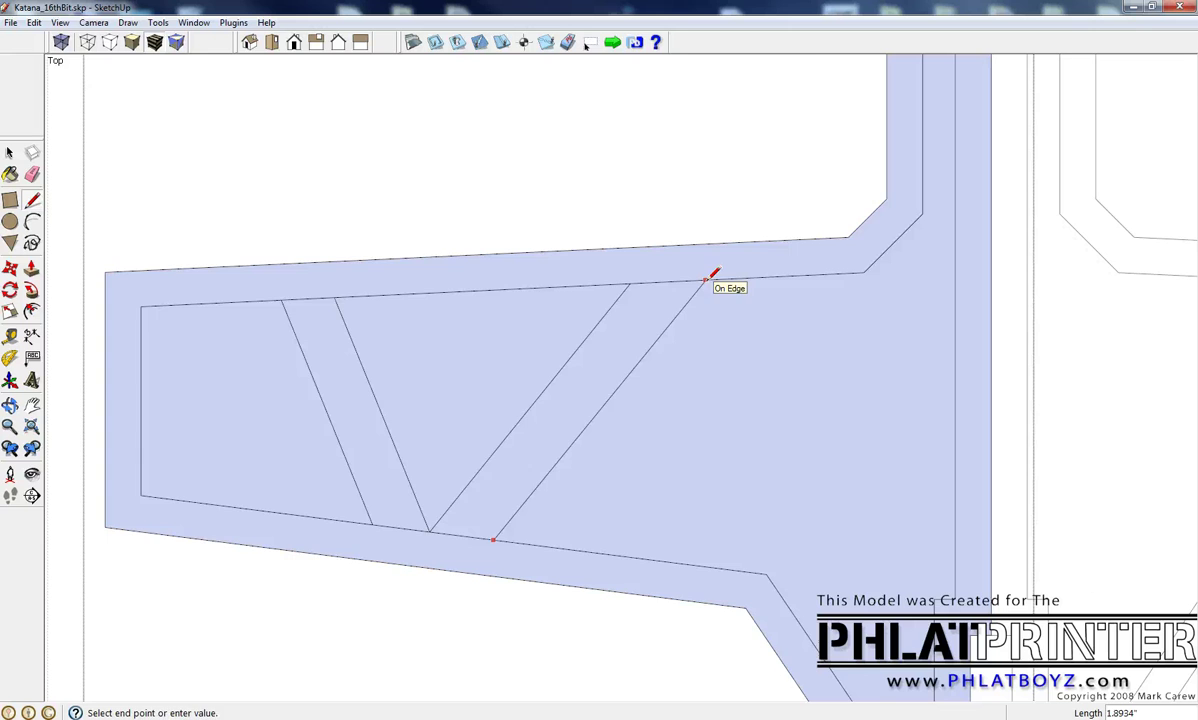
click(706, 277)
scroll(529, 246, down, 3)
click(31, 174)
- Start a line from the wing root toward the fuselage, then cancel it
scroll(473, 257, up, 3)
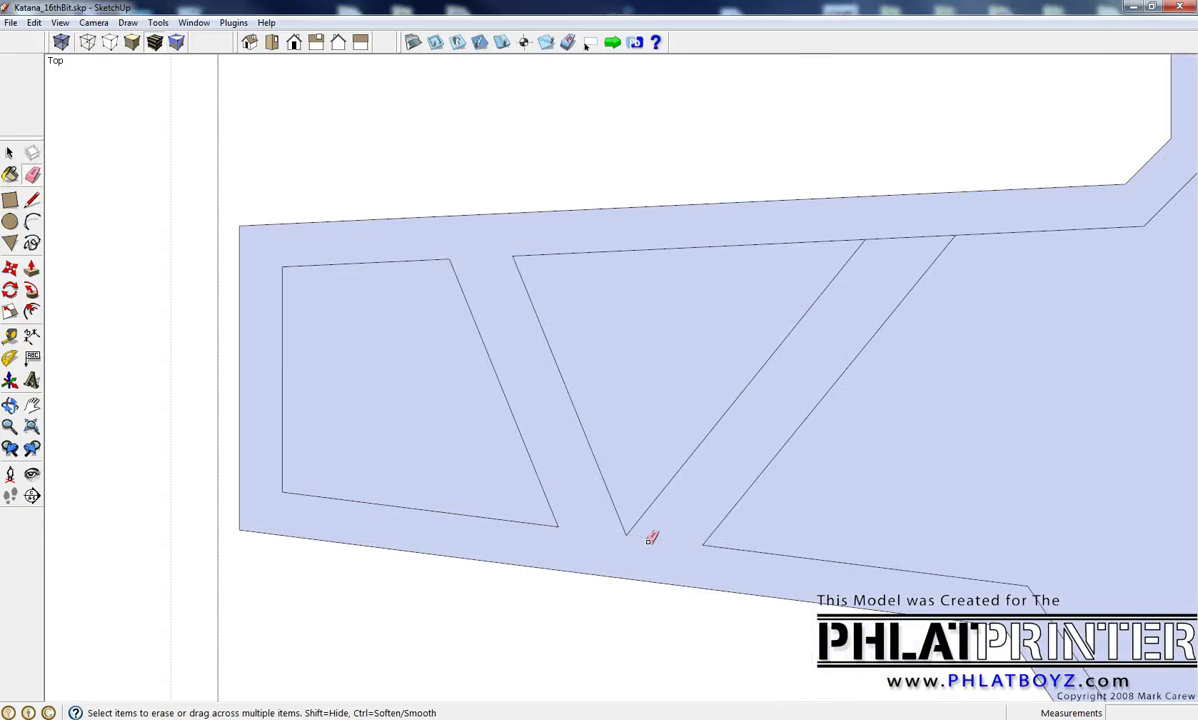
scroll(650, 342, down, 3)
scroll(599, 326, up, 3)
scroll(694, 199, down, 3)
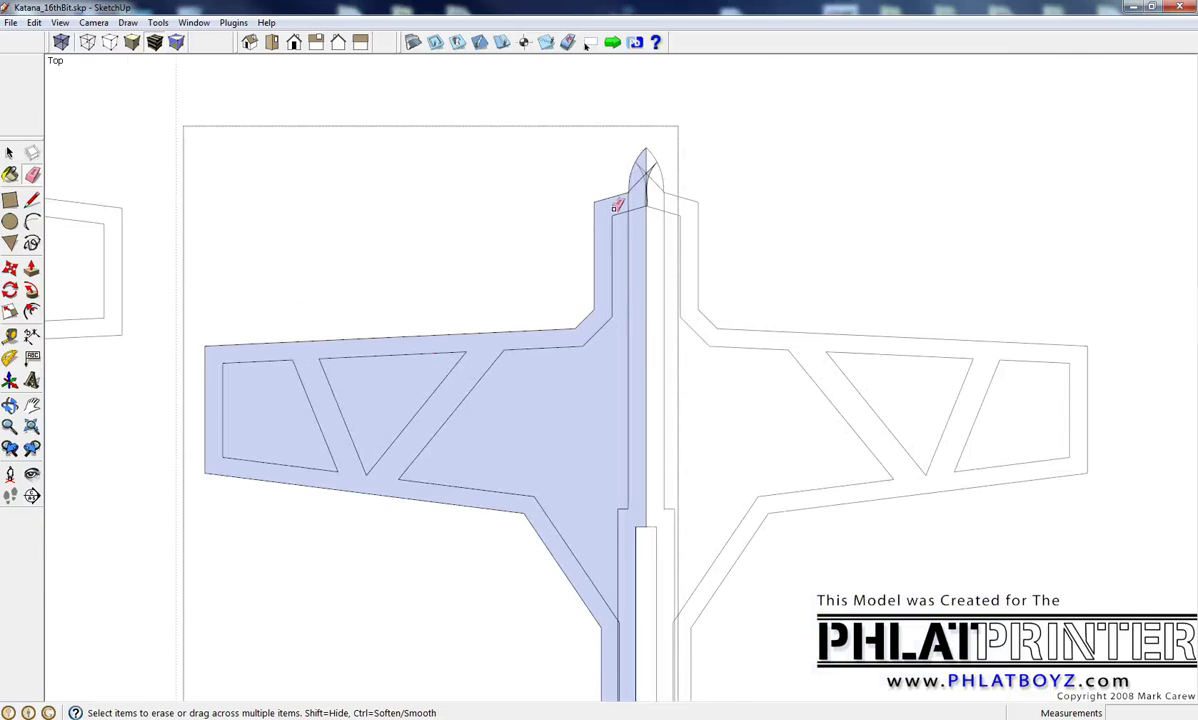
scroll(617, 206, up, 3)
scroll(590, 230, down, 3)
click(31, 200)
click(538, 485)
click(585, 341)
key(Escape)
- Erase the leftover inset edges near the nose and along the fuselage strip's bottom and end
click(32, 174)
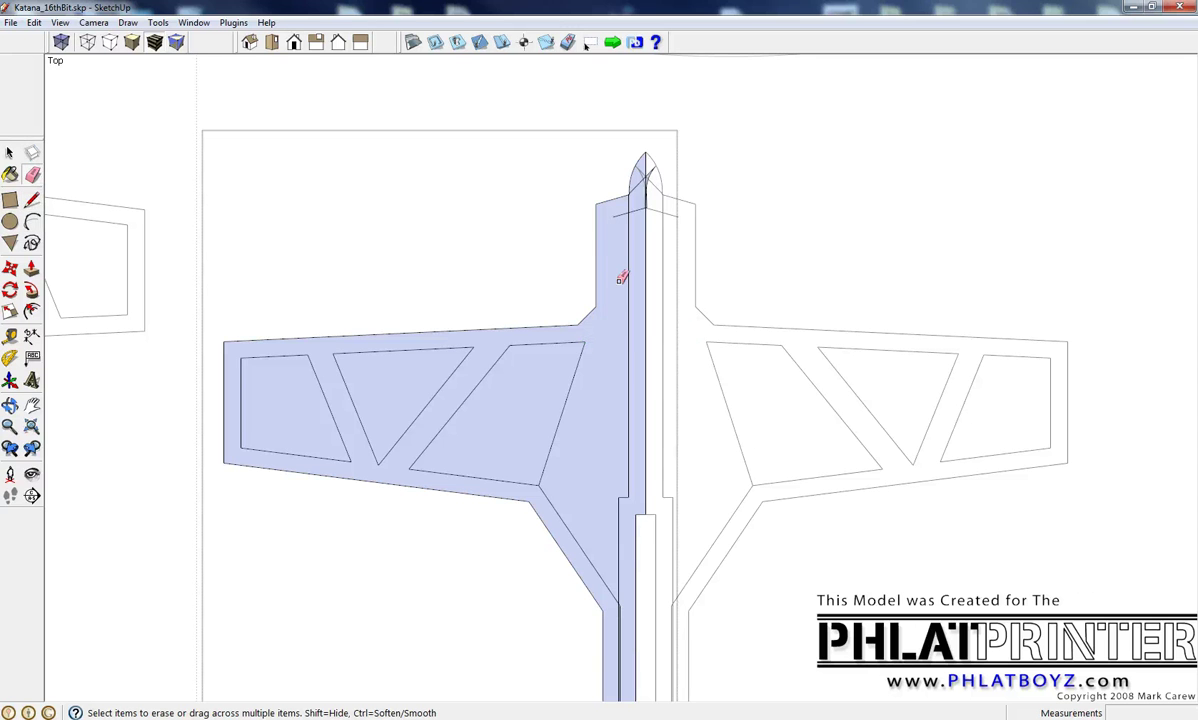
scroll(636, 192, up, 3)
scroll(636, 185, up, 3)
mouse_move(631, 200)
mouse_down()
mouse_move(631, 324)
mouse_move(706, 272)
mouse_up()
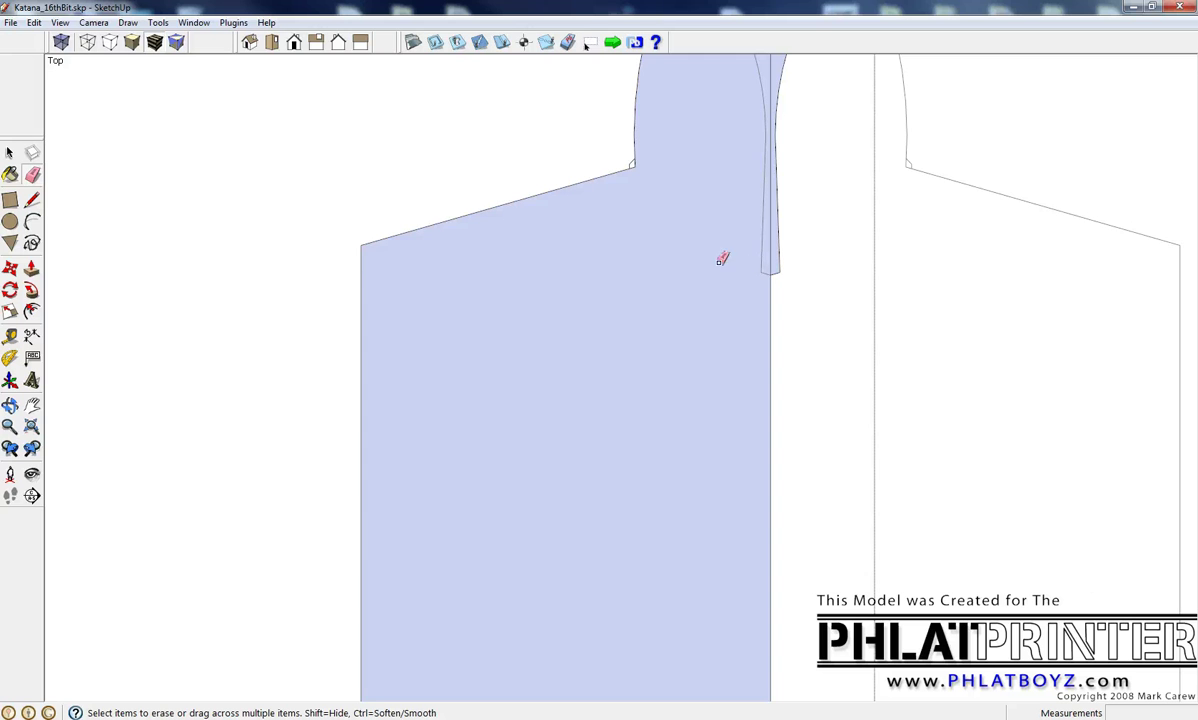
scroll(634, 160, up, 4)
drag(968, 378, 966, 410)
scroll(810, 238, down, 6)
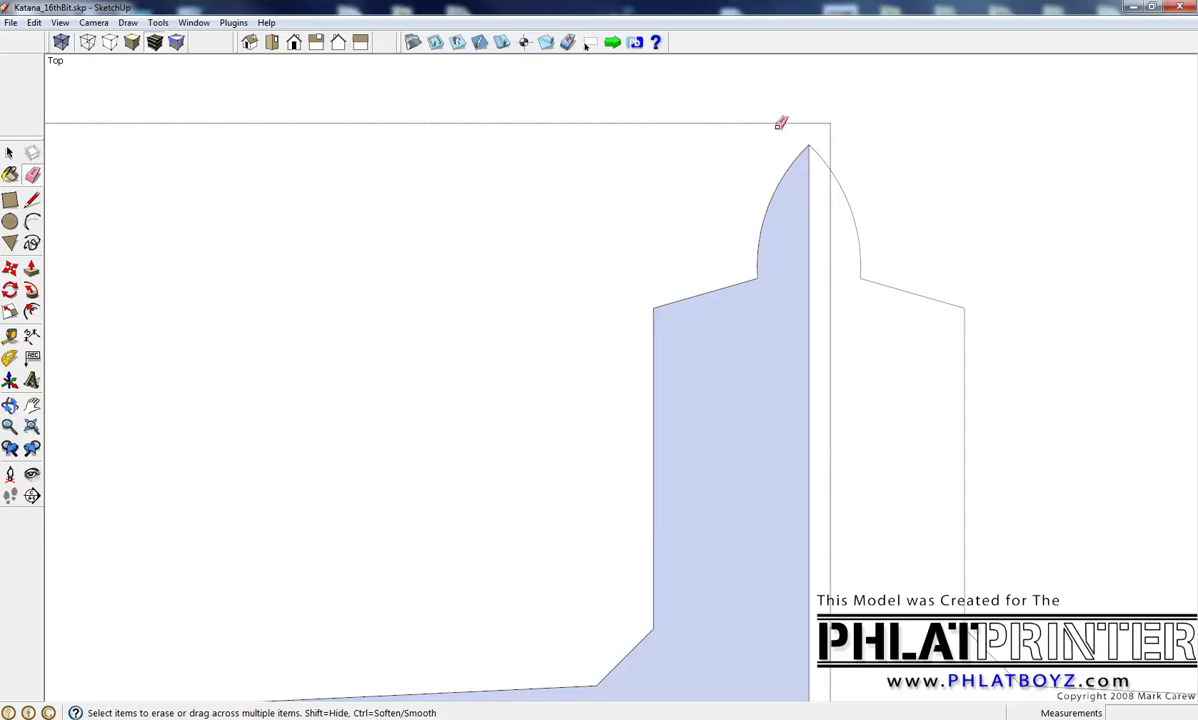
scroll(740, 193, down, 3)
scroll(711, 568, up, 3)
scroll(845, 300, up, 3)
mouse_move(845, 300)
mouse_down()
mouse_move(852, 291)
mouse_move(856, 308)
mouse_up()
scroll(830, 200, down, 3)
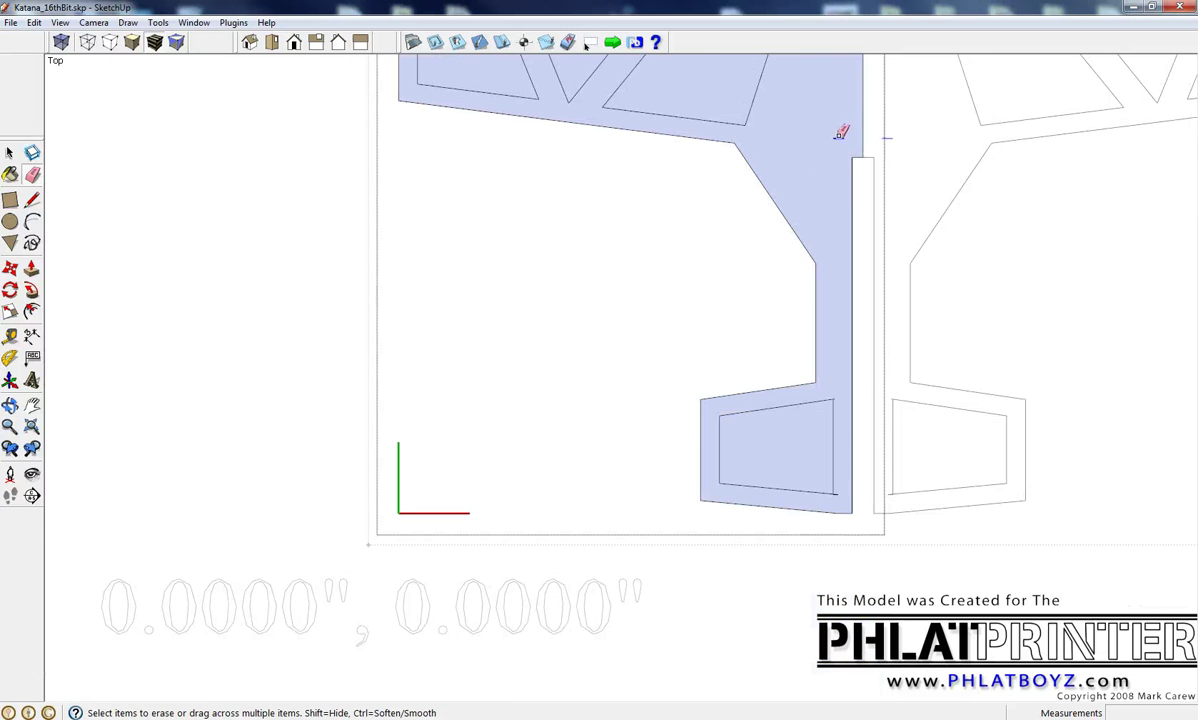
scroll(703, 308, down, 3)
scroll(765, 356, up, 6)
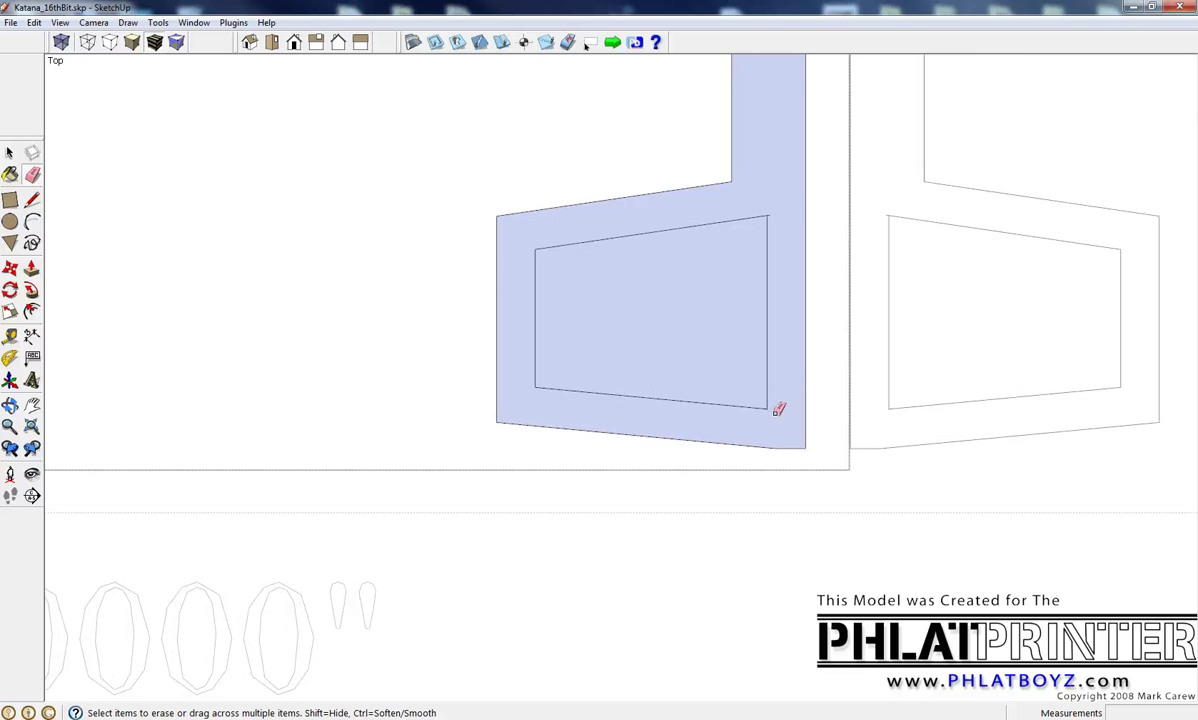
scroll(778, 409, up, 4)
scroll(741, 292, down, 4)
scroll(663, 414, up, 6)
scroll(650, 450, down, 5)
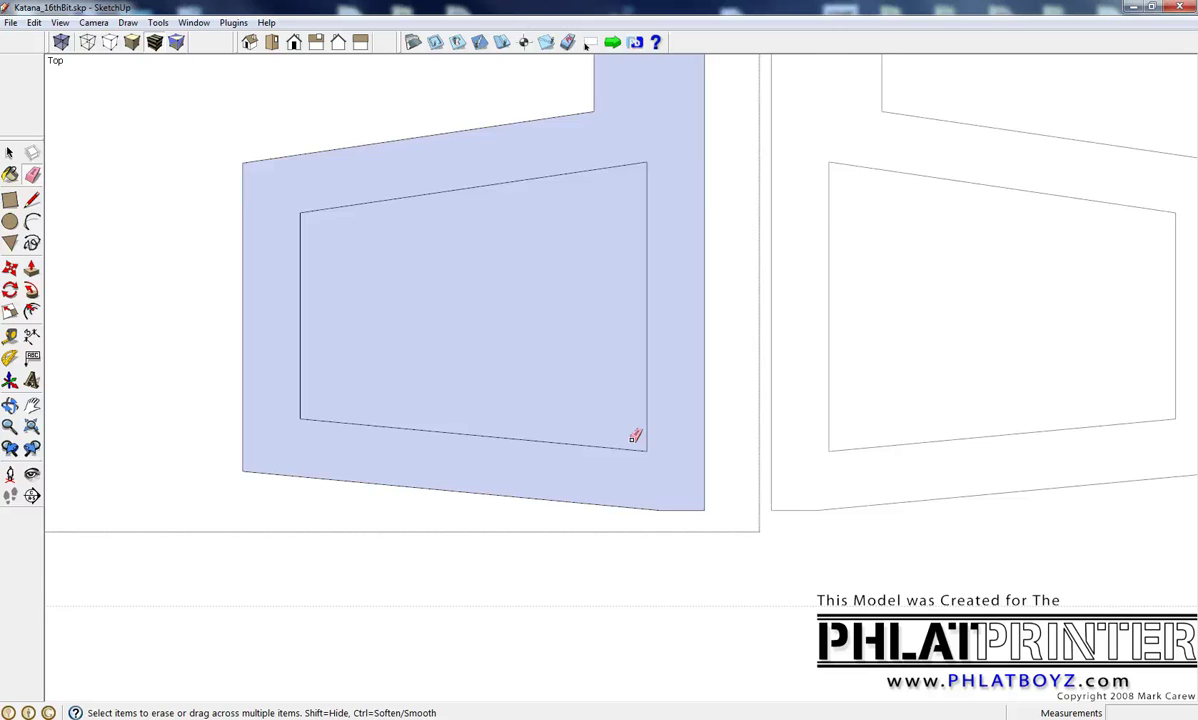
- Draw vertical dividing lines across the face and the tail-plane pocket
click(32, 200)
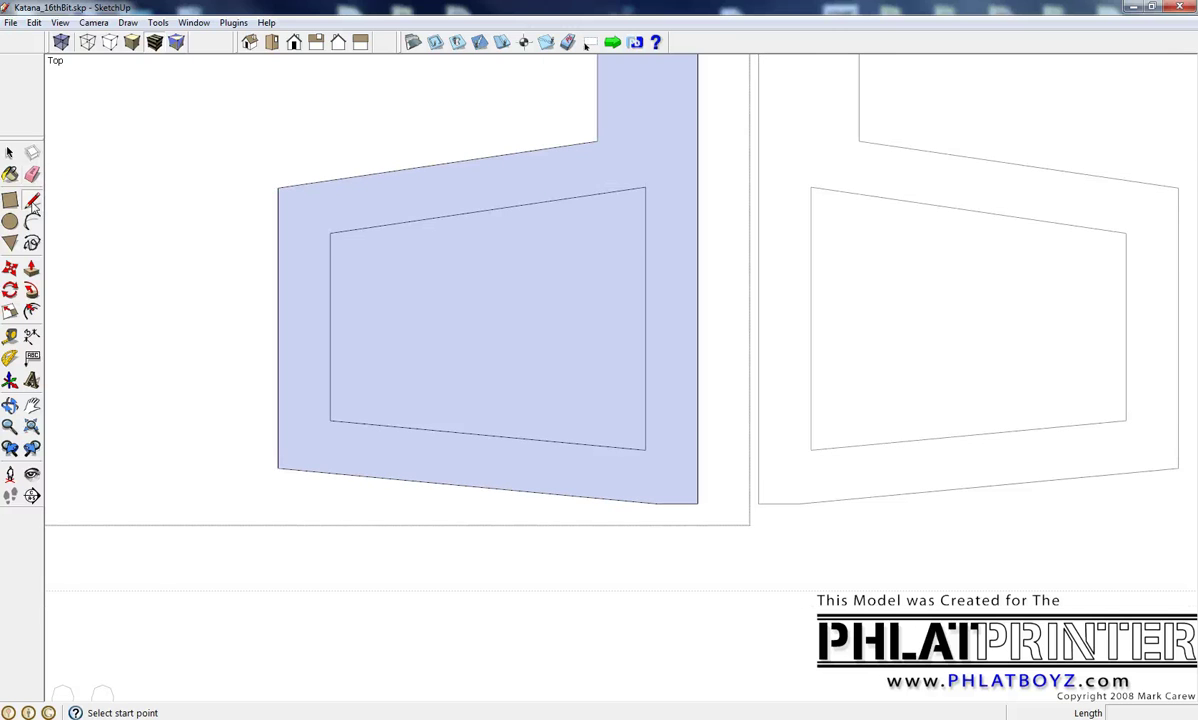
click(597, 141)
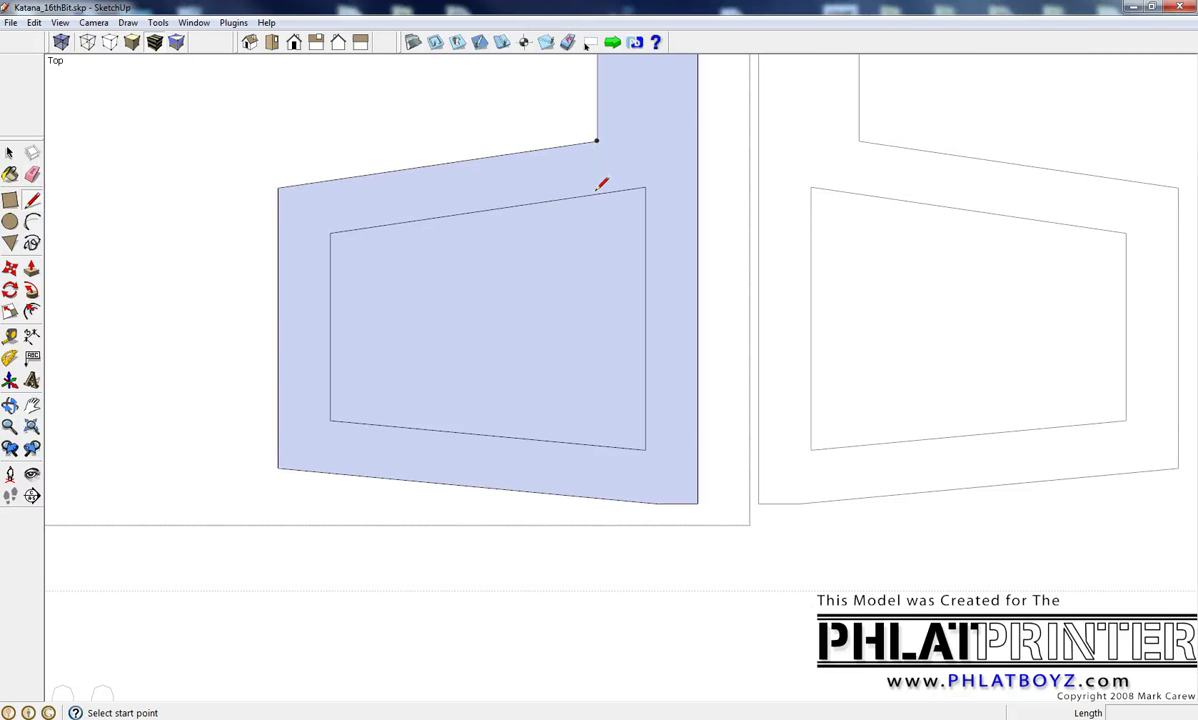
click(597, 446)
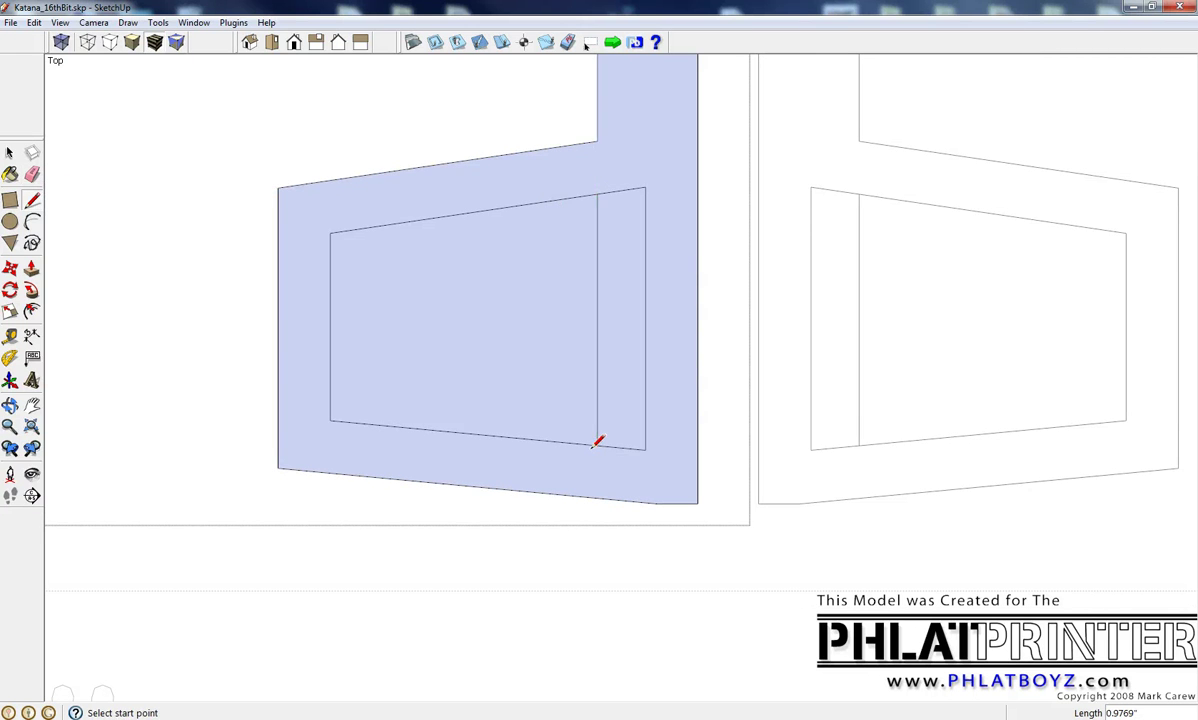
click(463, 432)
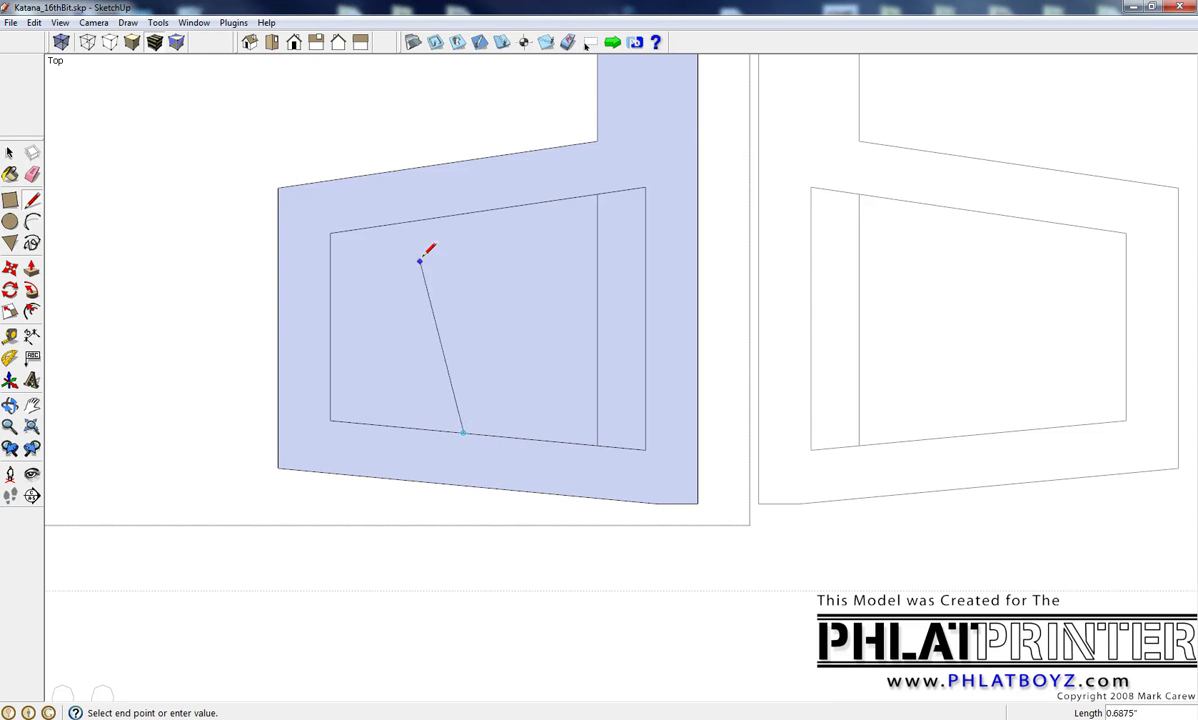
click(463, 212)
scroll(463, 212, up, 2)
click(521, 206)
click(521, 521)
- Erase the pocket edges between the dividing lines to leave a solid rib strip
key(e)
click(490, 211)
click(500, 519)
mouse_move(672, 539)
mouse_down()
mouse_move(711, 492)
mouse_move(712, 300)
mouse_up()
drag(700, 183, 714, 126)
scroll(549, 316, down, 6)
scroll(505, 115, up, 3)
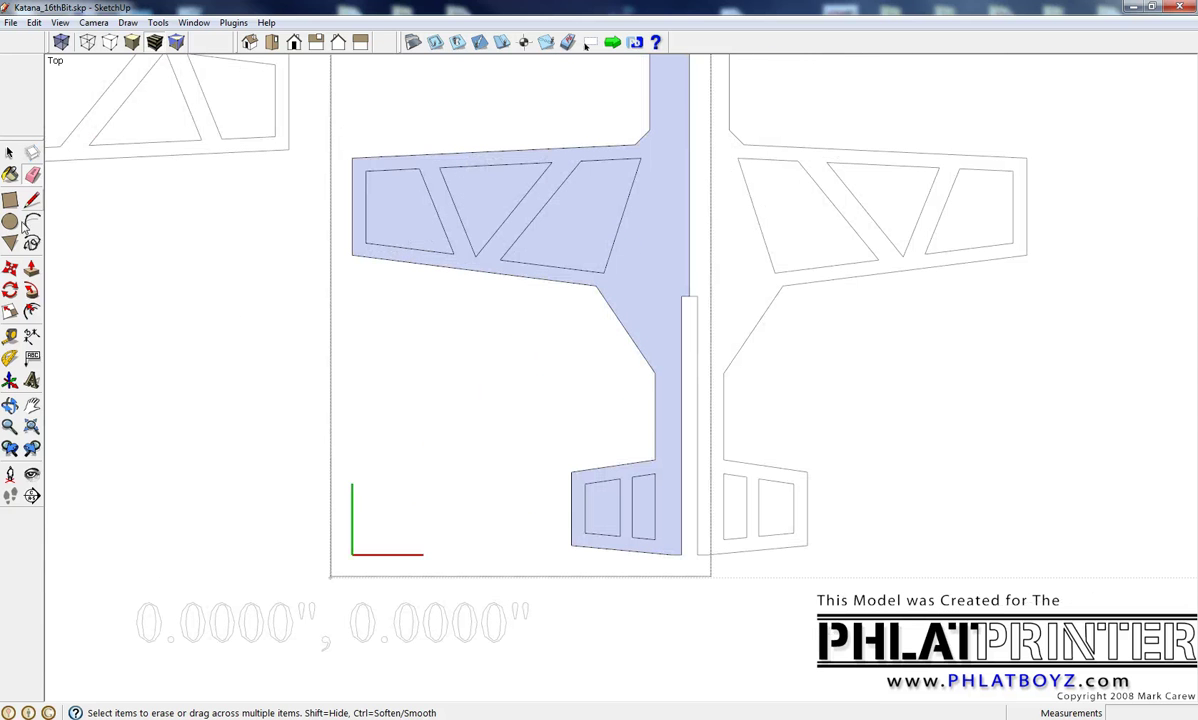
- Zoom in on the outer left-wing pocket and pick its face with Push/Pull
click(31, 268)
scroll(393, 228, up, 5)
scroll(722, 235, down, 8)
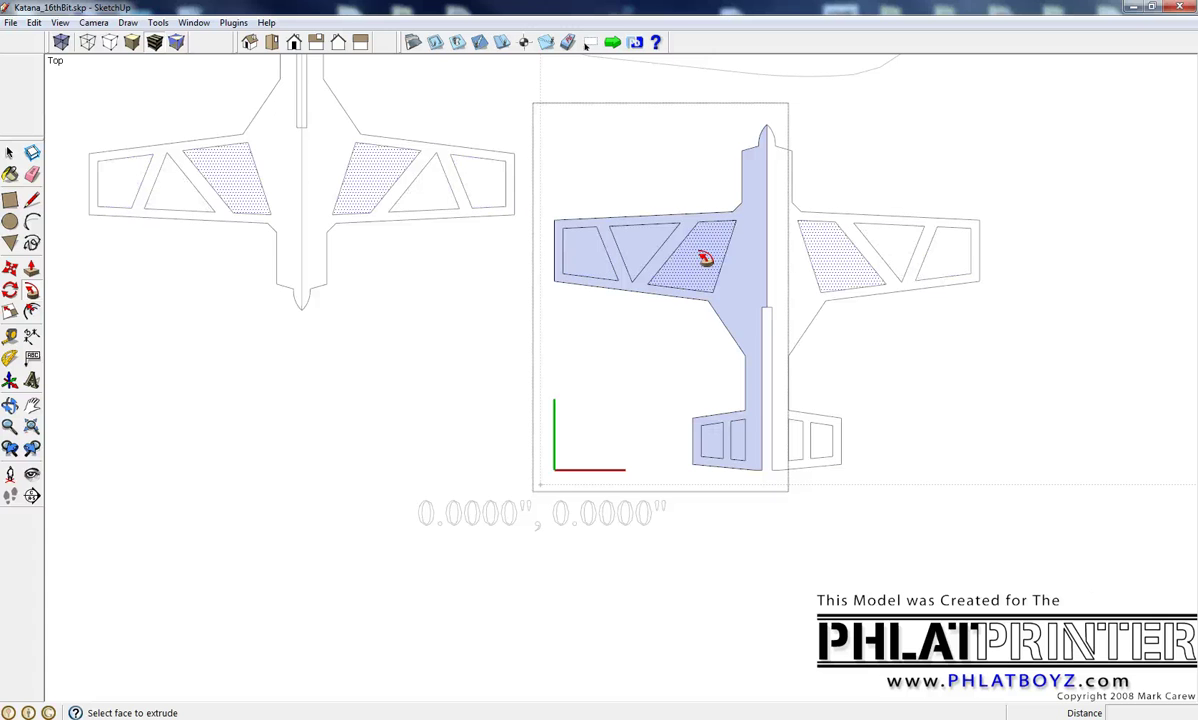
scroll(599, 254, up, 6)
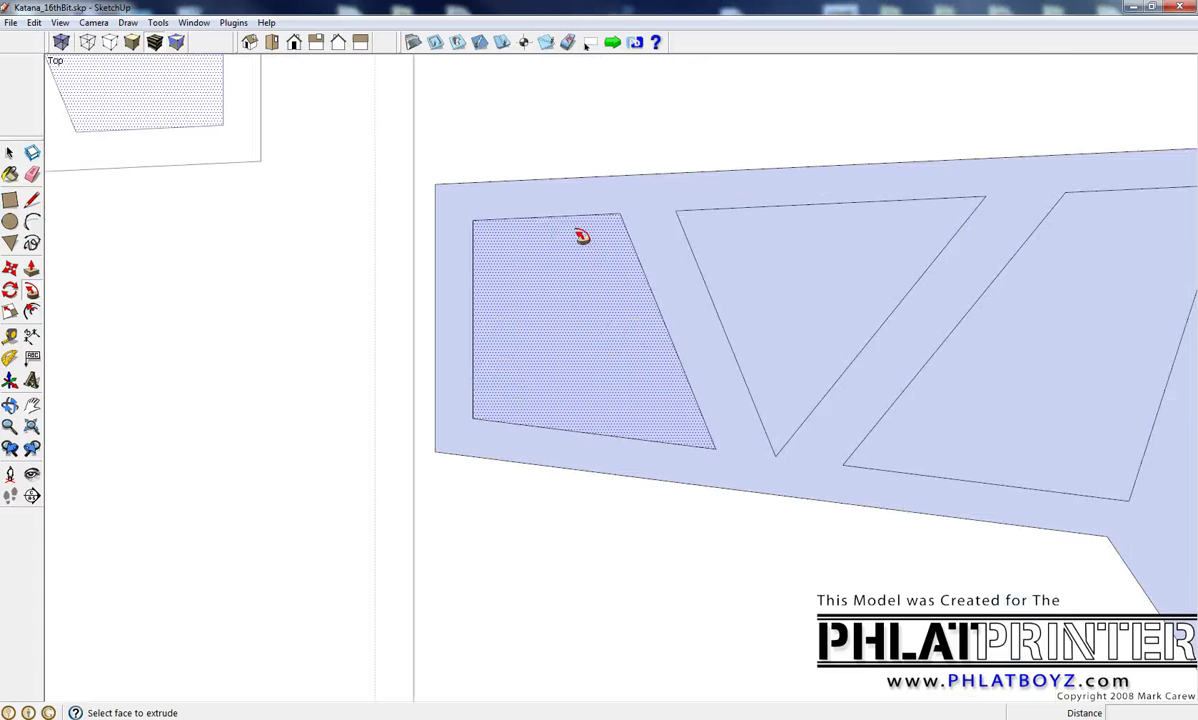
scroll(563, 222, up, 1)
click(563, 222)
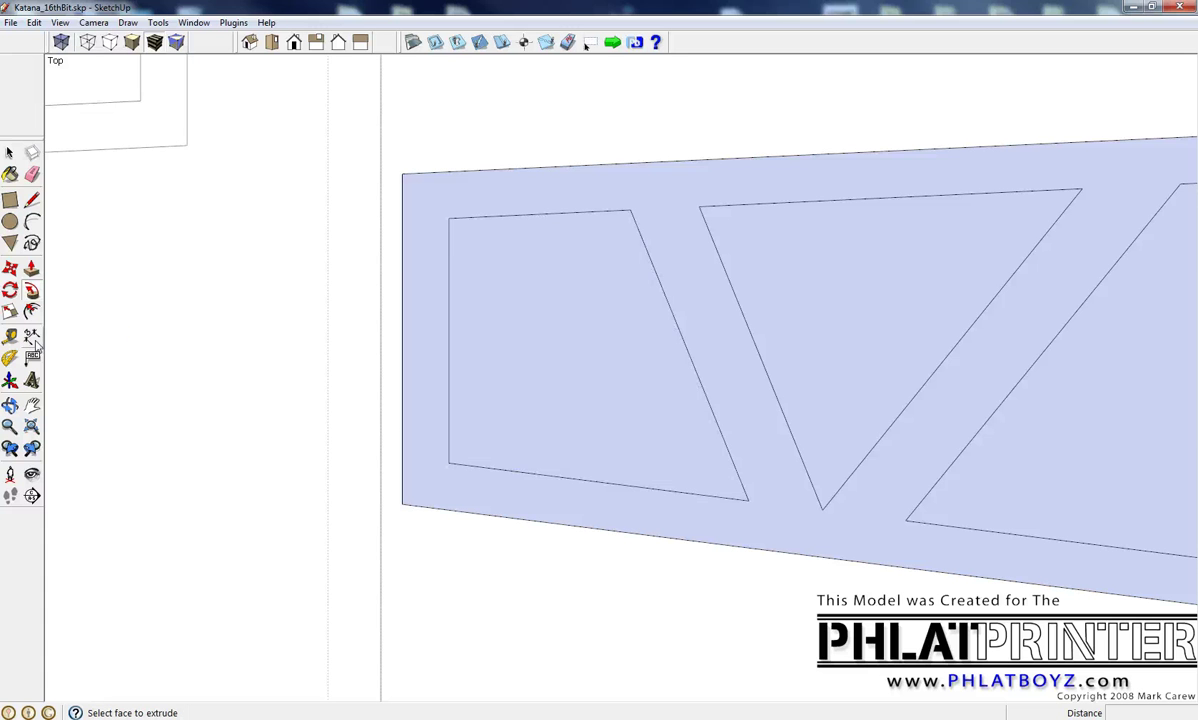
click(31, 311)
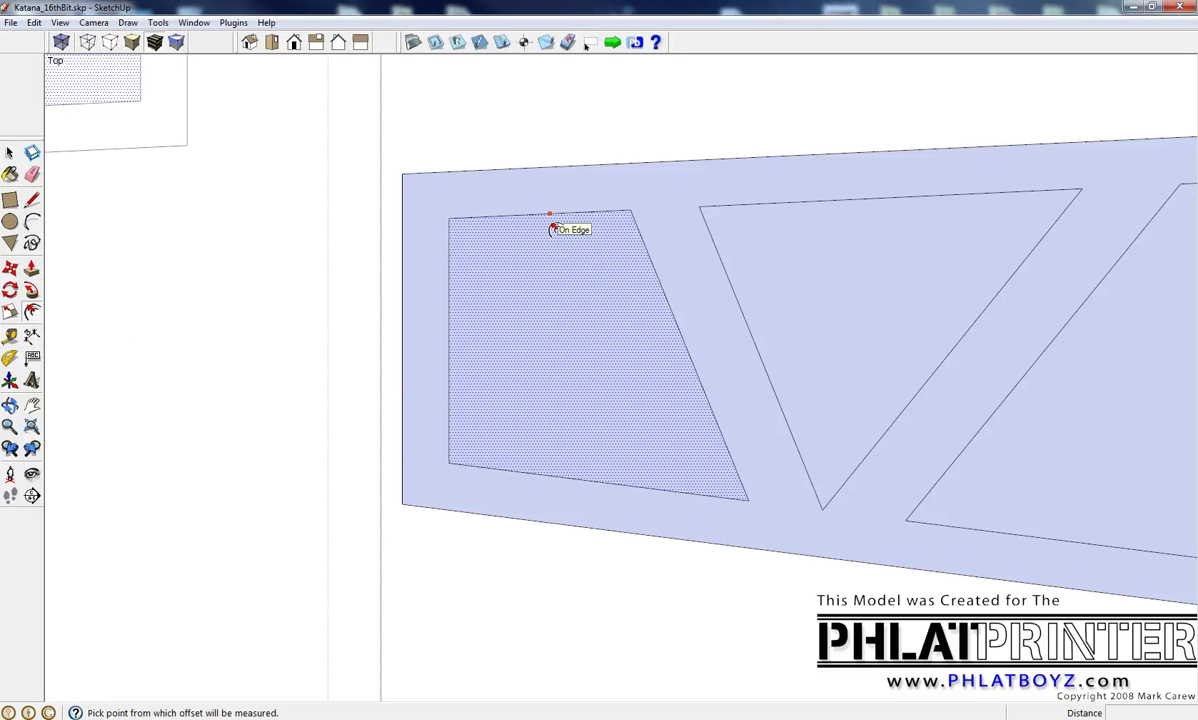
- Add about six concentric inward offset outlines inside the outermost wing pocket
click(552, 229)
scroll(551, 226, up, 3)
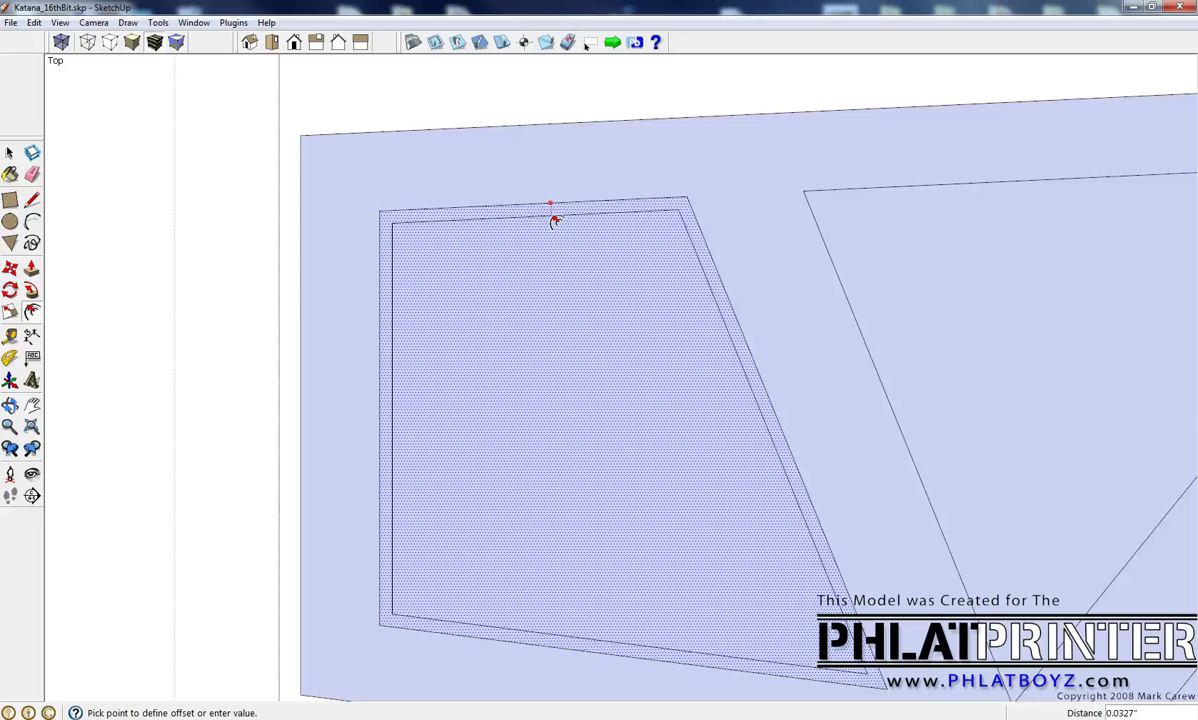
click(556, 221)
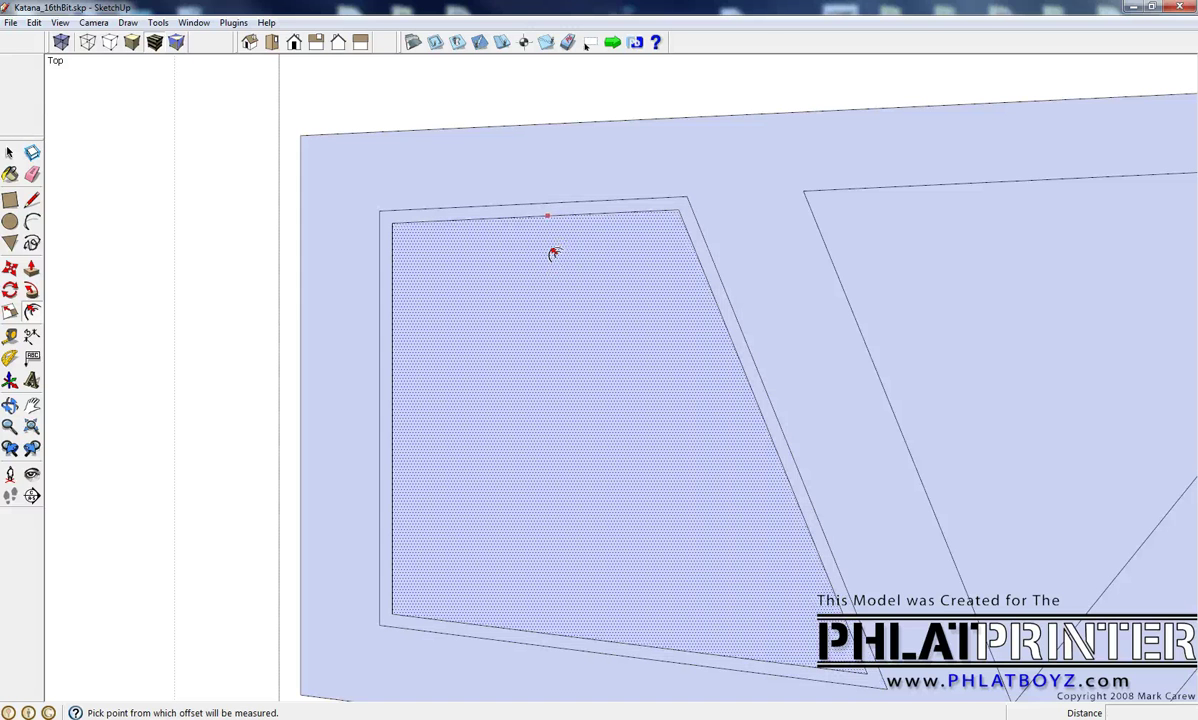
double_click(555, 253)
double_click(558, 279)
double_click(565, 300)
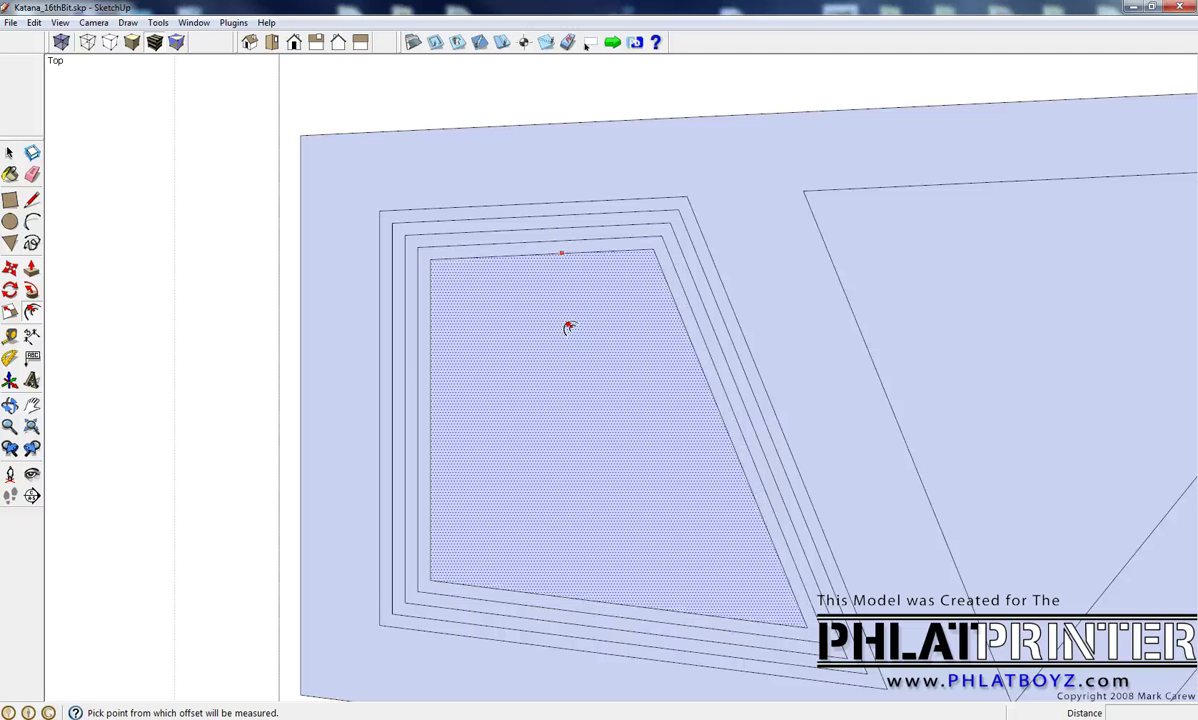
double_click(568, 300)
double_click(570, 300)
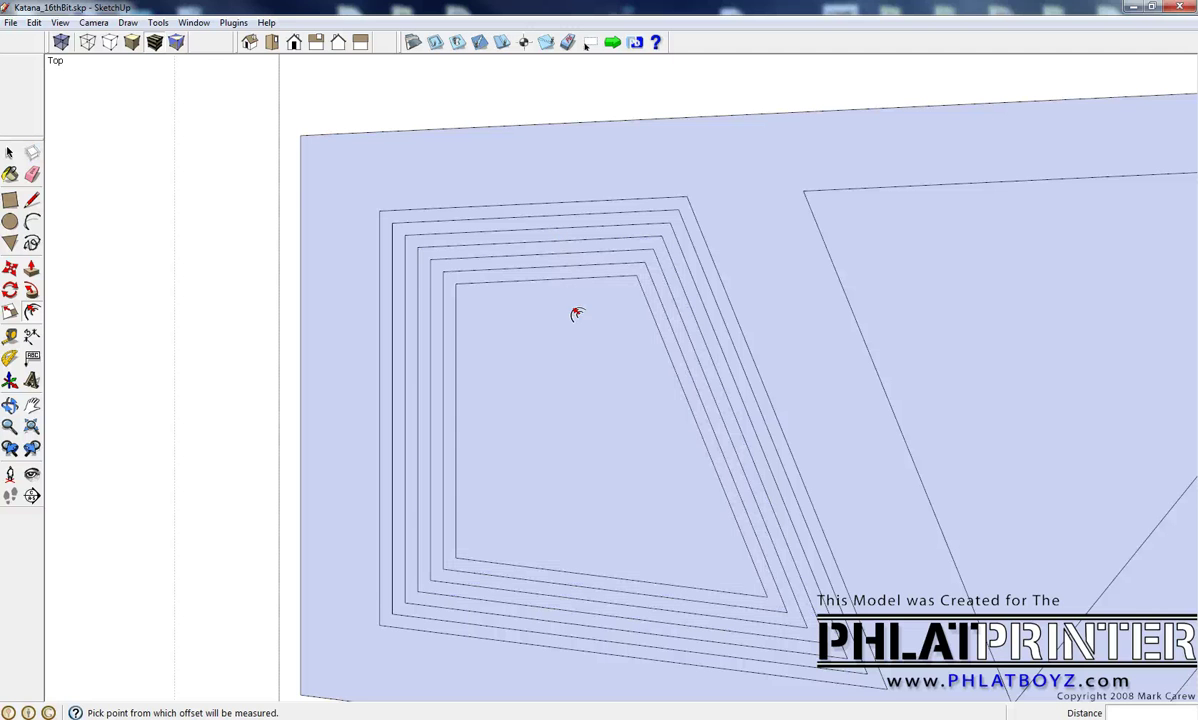
double_click(563, 329)
scroll(428, 254, down, 4)
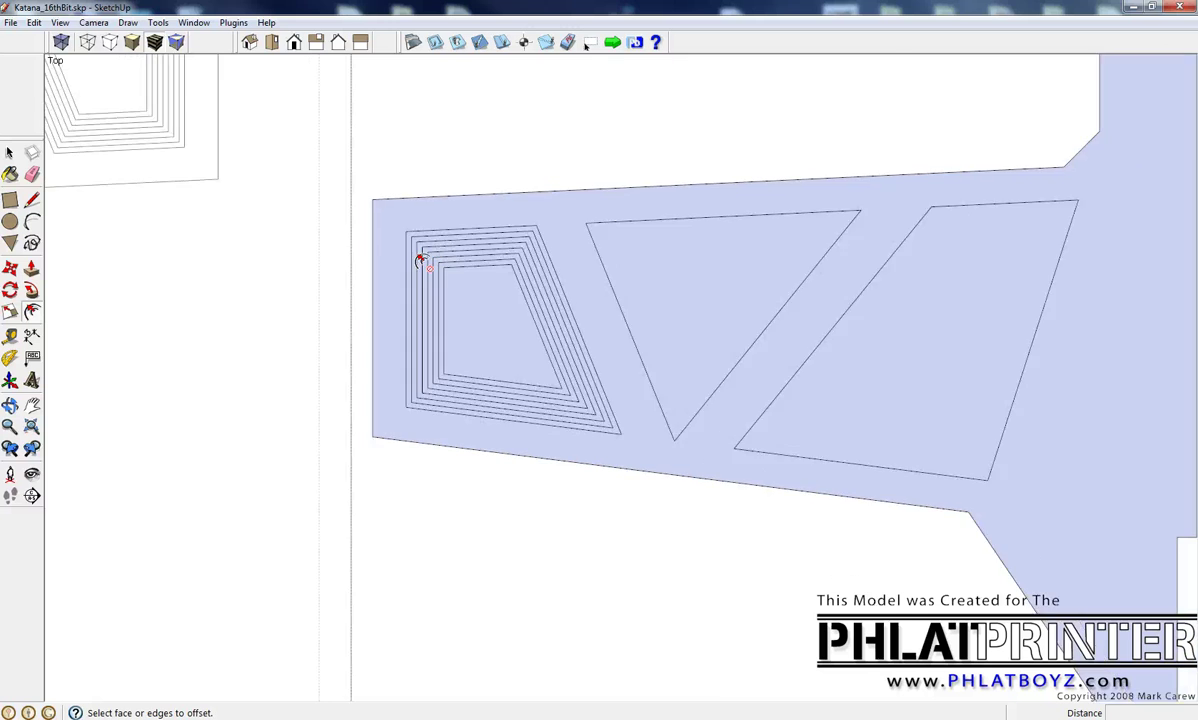
scroll(450, 270, down, 3)
scroll(420, 300, up, 5)
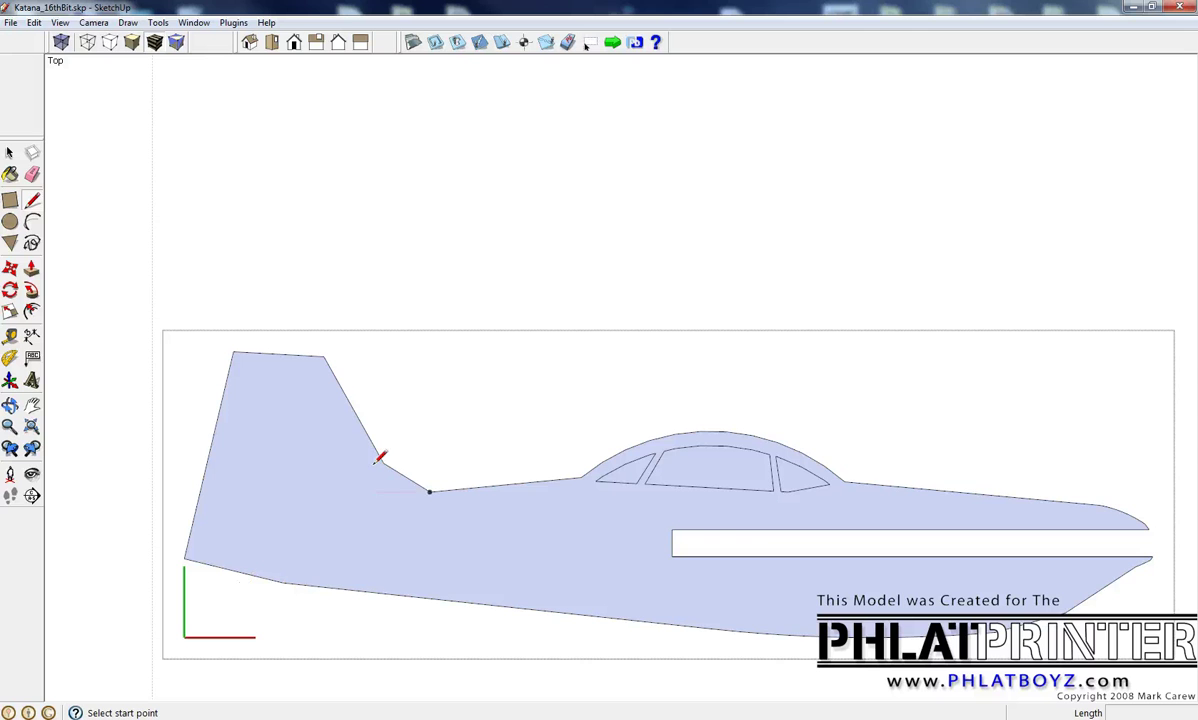
- Separate the fin from the fuselage with a vertical line and offset the fin face inward
scroll(420, 500, up, 2)
click(436, 487)
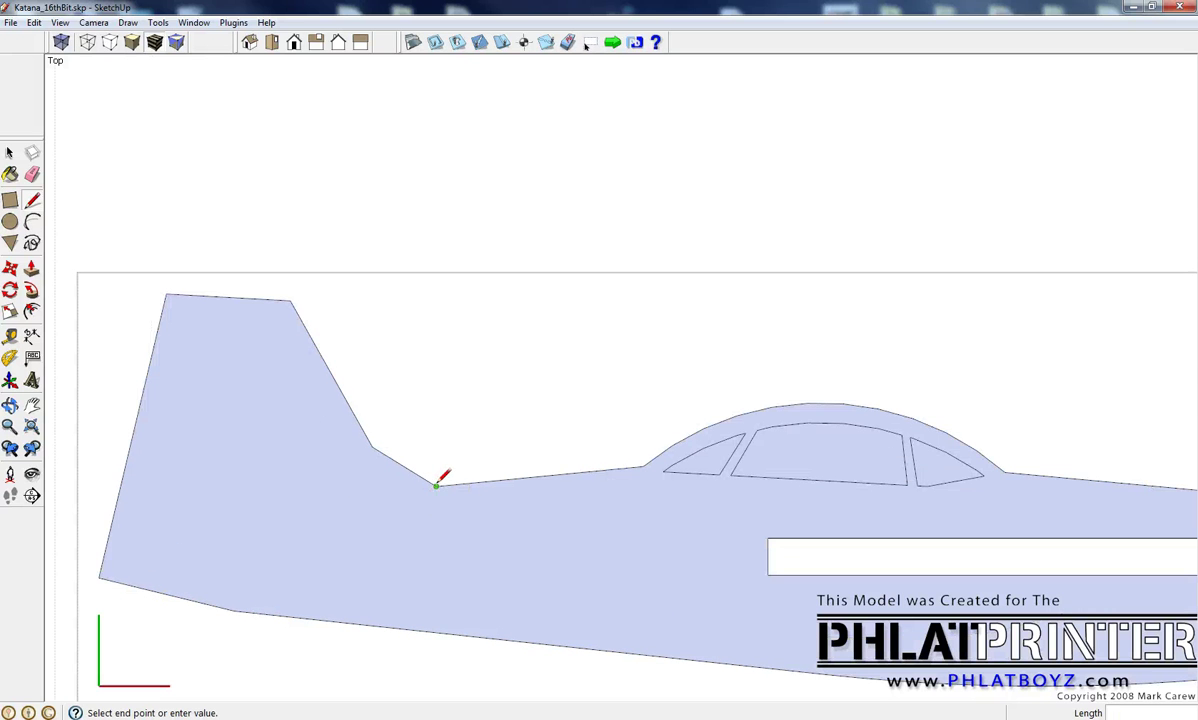
click(436, 628)
click(31, 292)
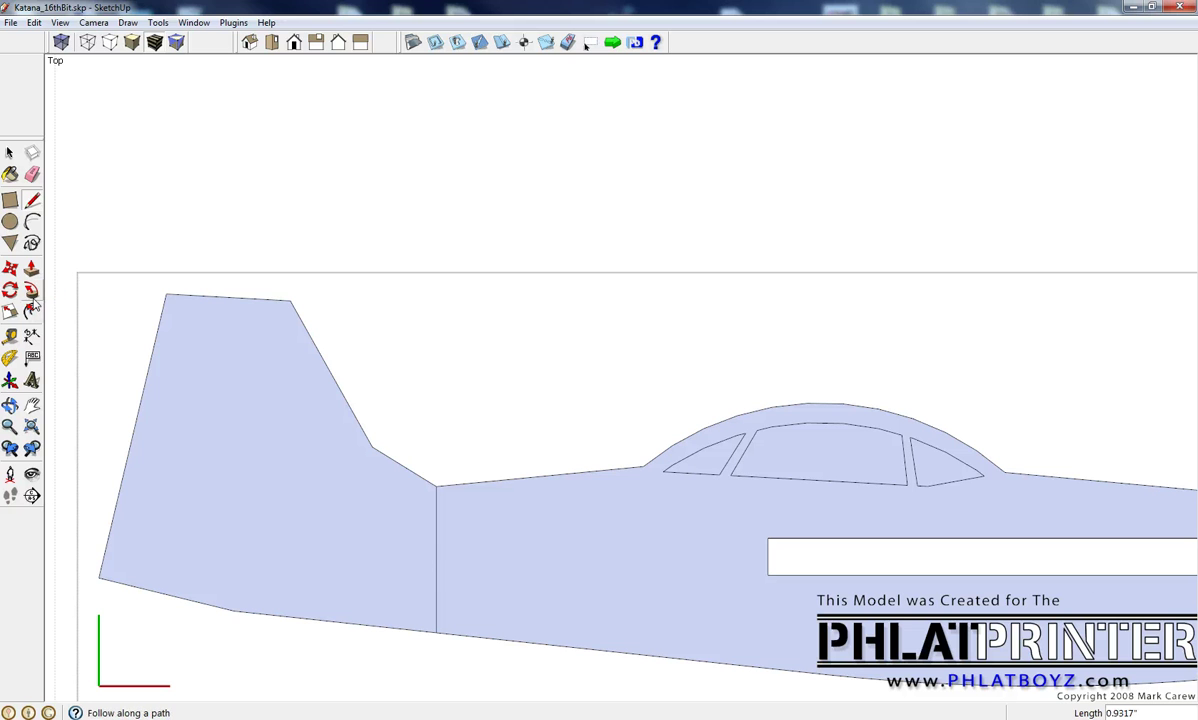
click(31, 311)
click(158, 370)
scroll(162, 372, up, 3)
click(183, 387)
scroll(227, 364, down, 3)
scroll(215, 402, up, 2)
key(Escape)
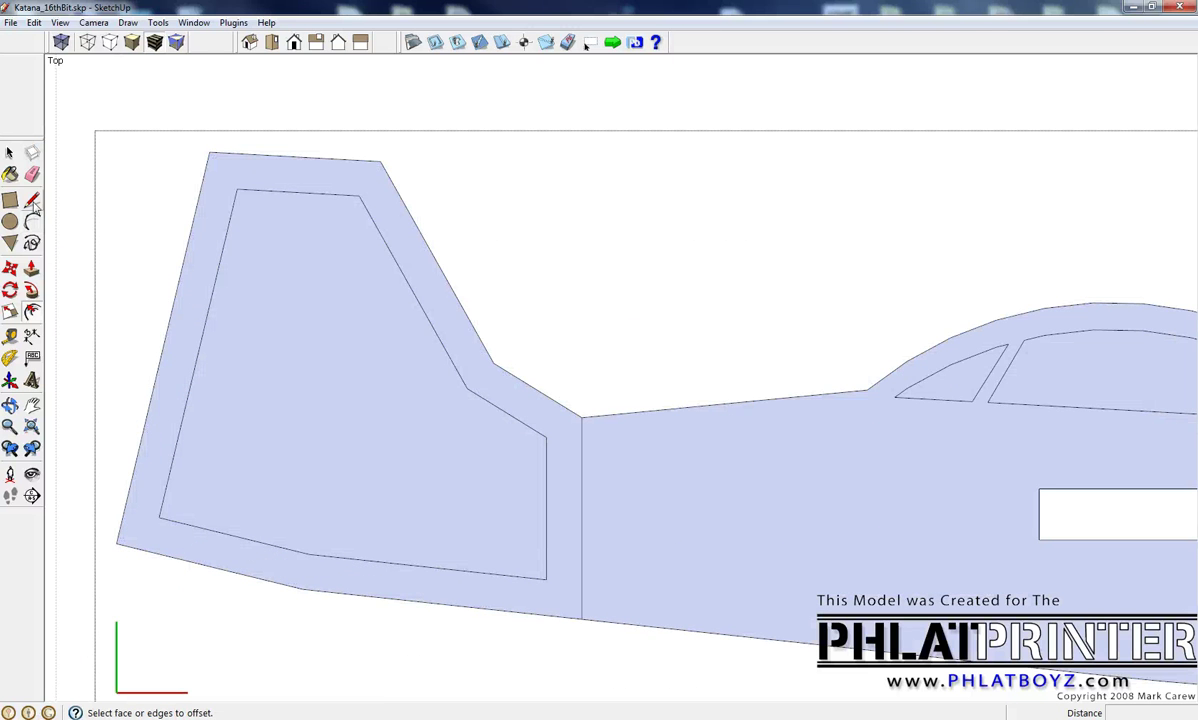
- Draw two parallel diagonal lines across the fin inset to form a rib strip
click(32, 201)
click(237, 189)
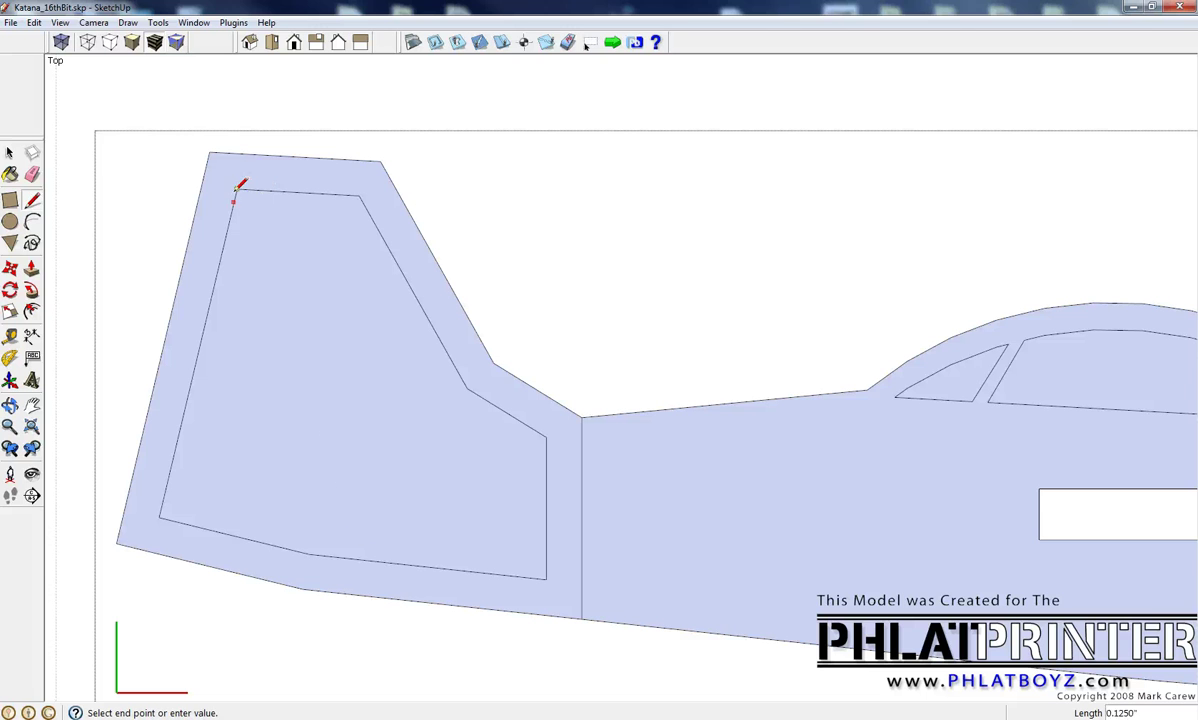
click(367, 560)
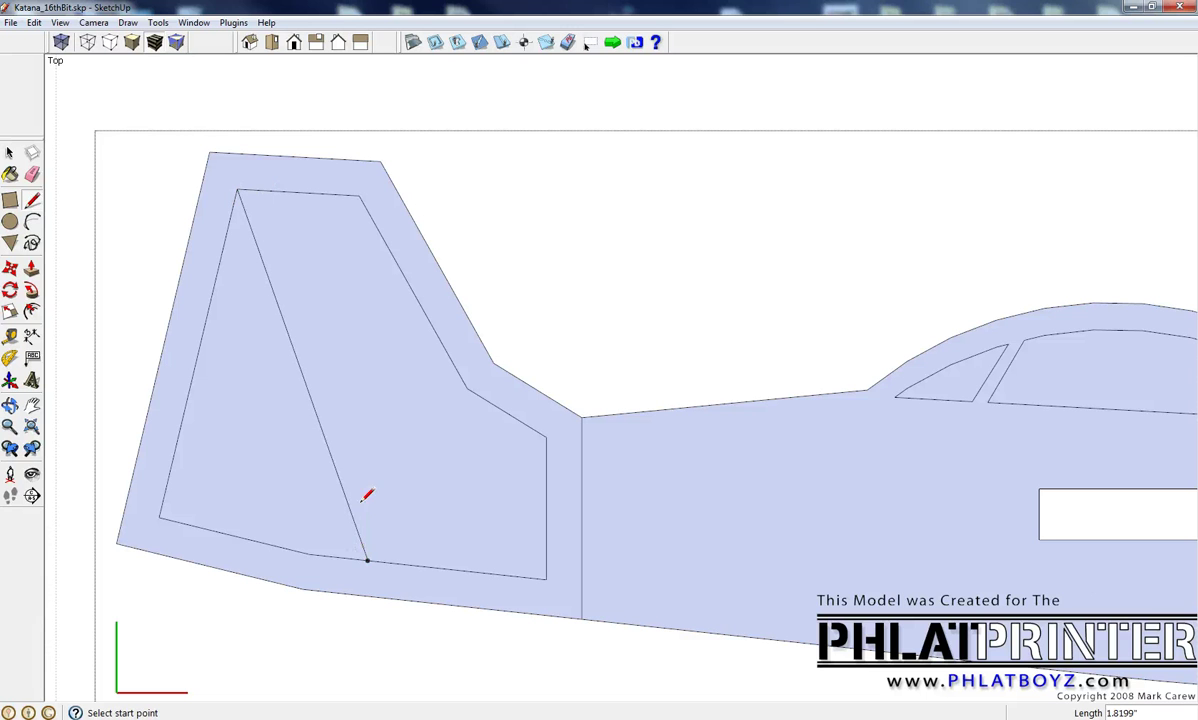
click(282, 191)
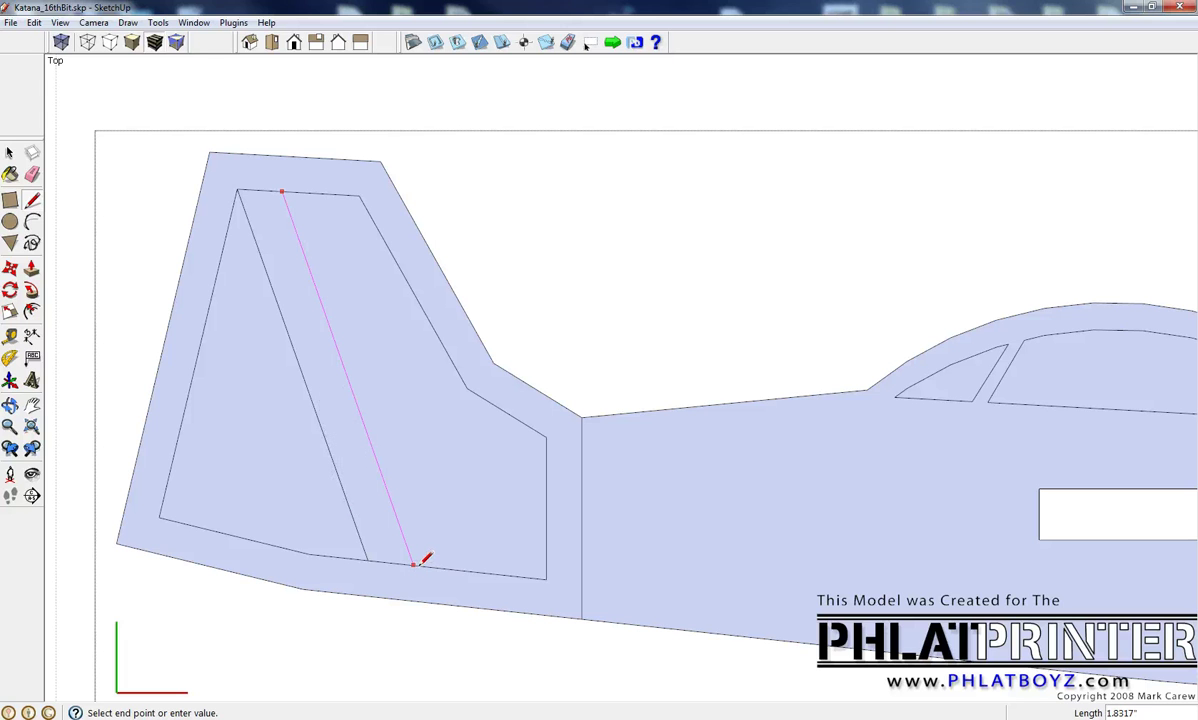
click(414, 564)
click(32, 174)
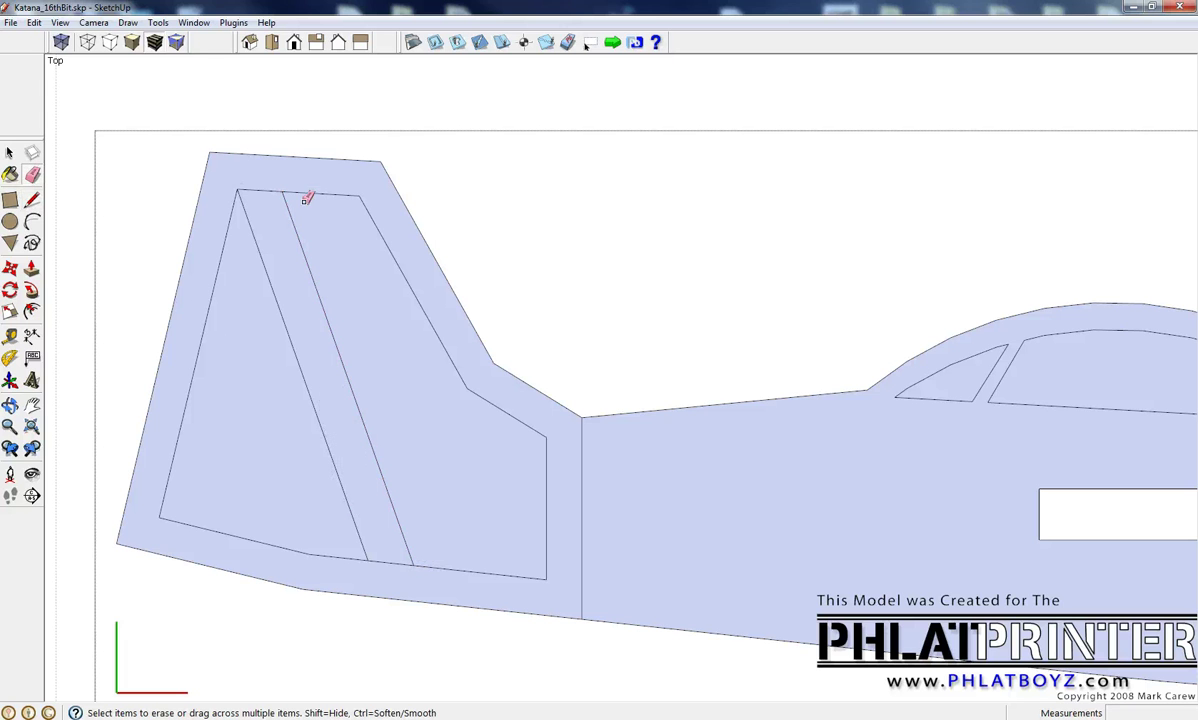
scroll(505, 500, down, 3)
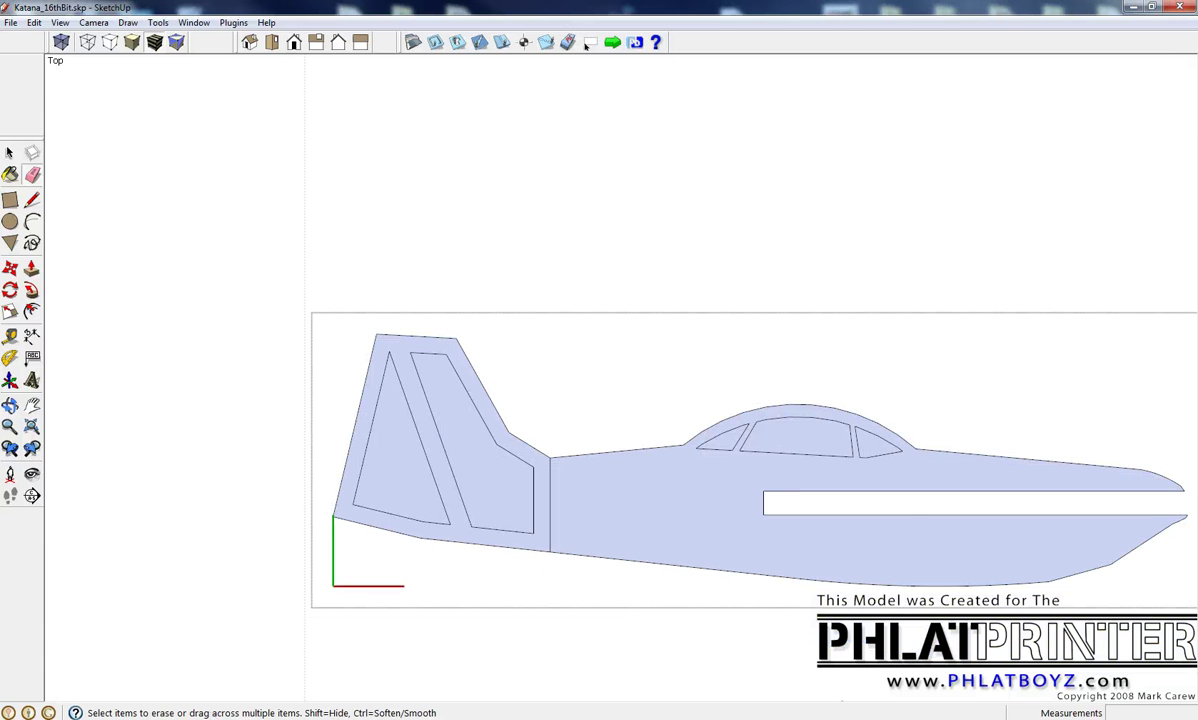
key(f)
scroll(377, 433, up, 5)
- Offset the triangular tail pocket inward repeatedly, building successive nested triangle outlines
click(366, 393)
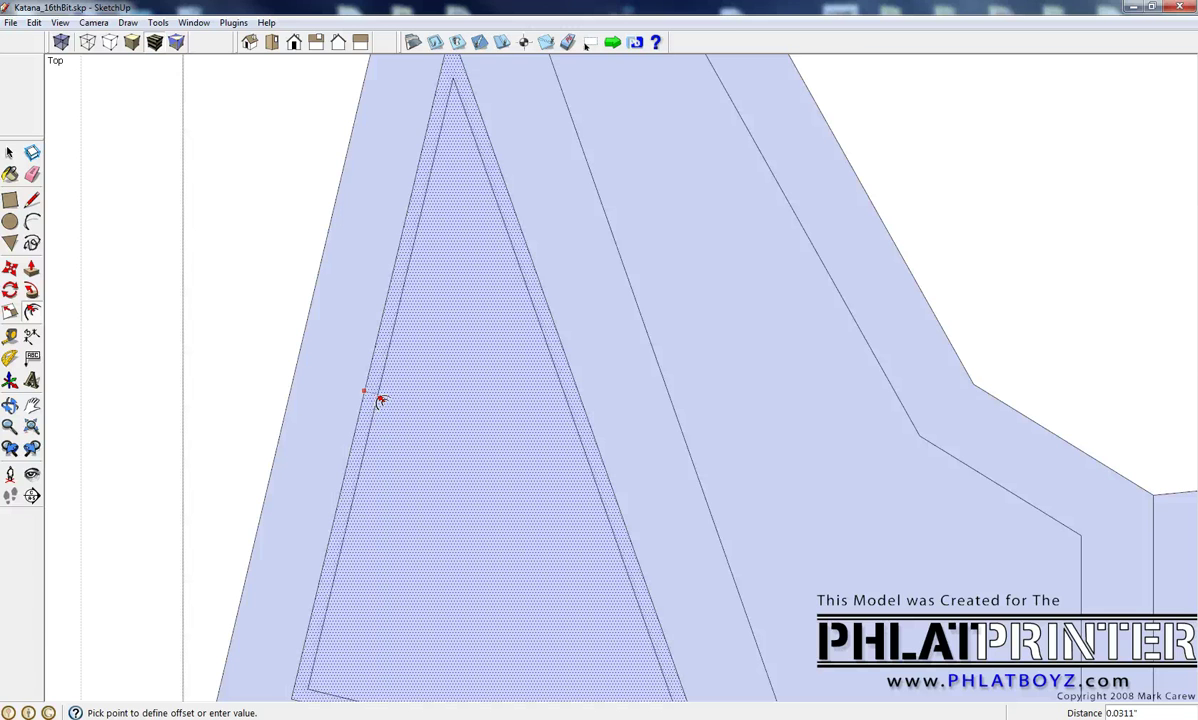
click(380, 401)
double_click(392, 395)
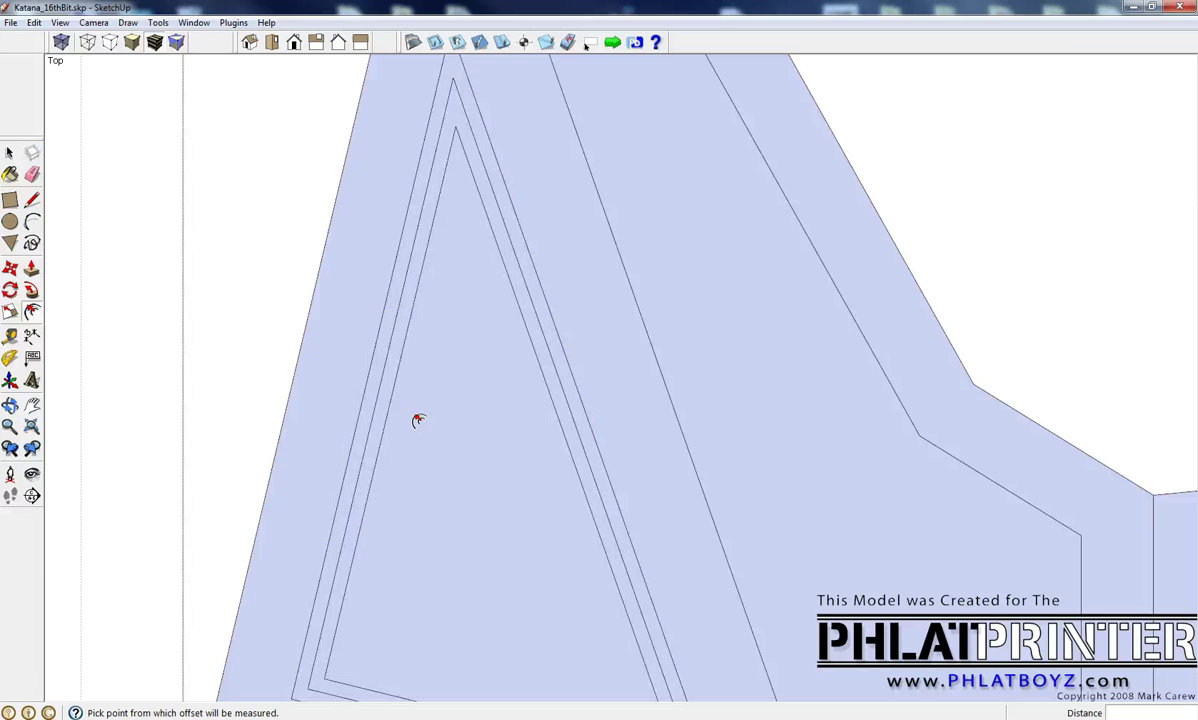
double_click(452, 458)
double_click(463, 485)
double_click(471, 502)
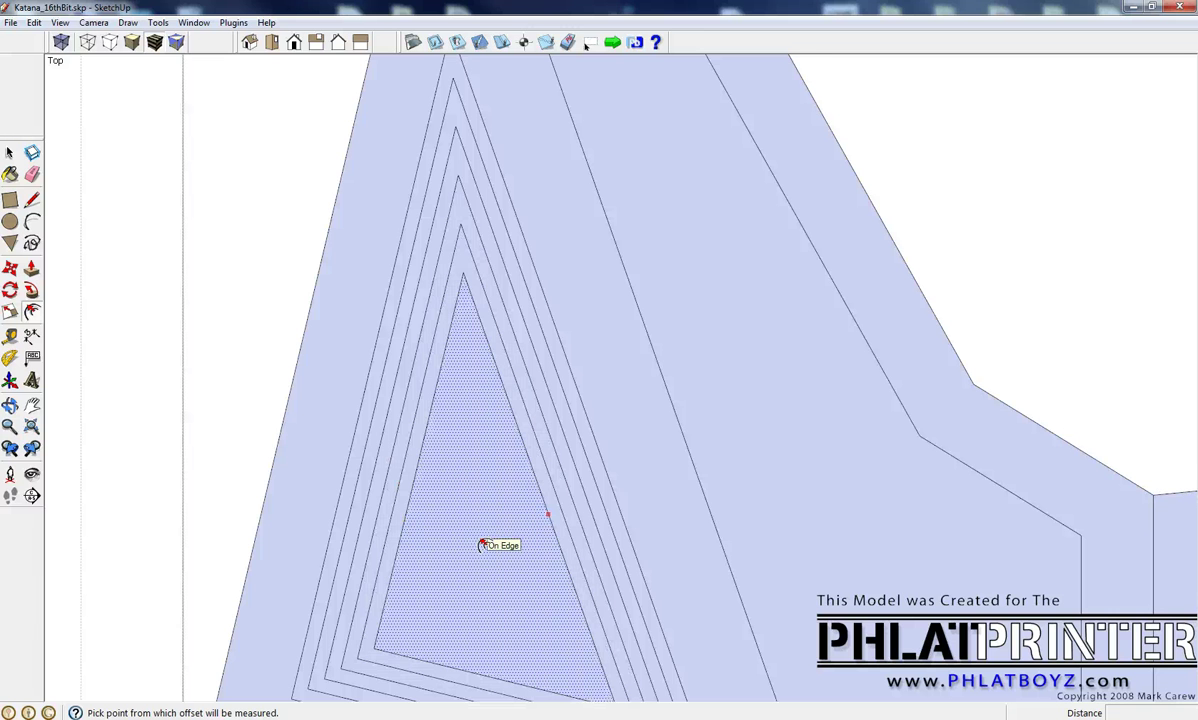
- Add two more smaller offsets inside the innermost triangle to finish filling the pocket
scroll(401, 361, down, 4)
scroll(468, 495, up, 4)
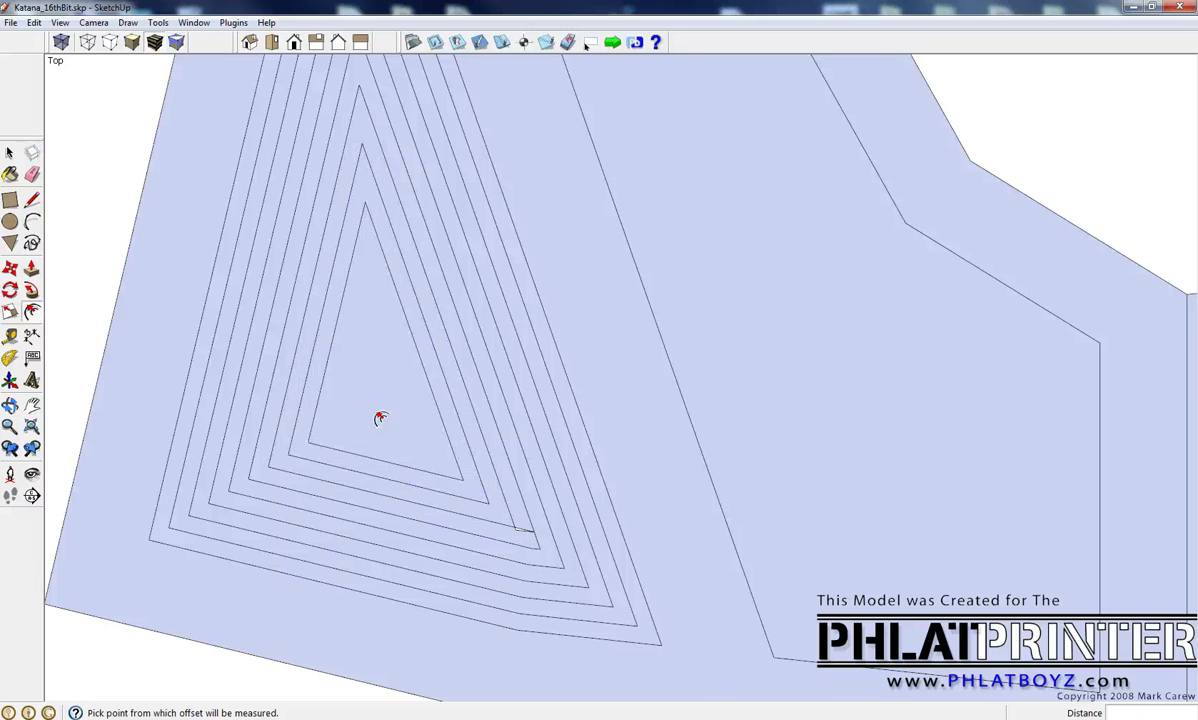
scroll(604, 592, up, 5)
scroll(604, 592, down, 5)
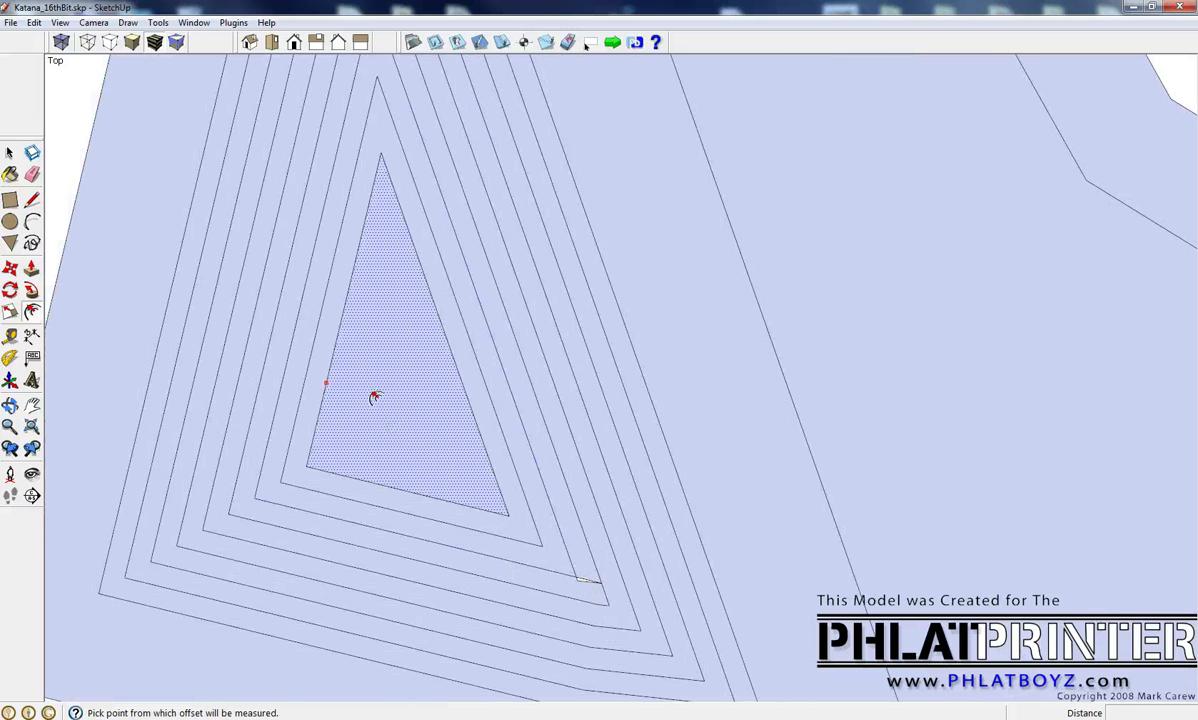
double_click(352, 373)
double_click(395, 411)
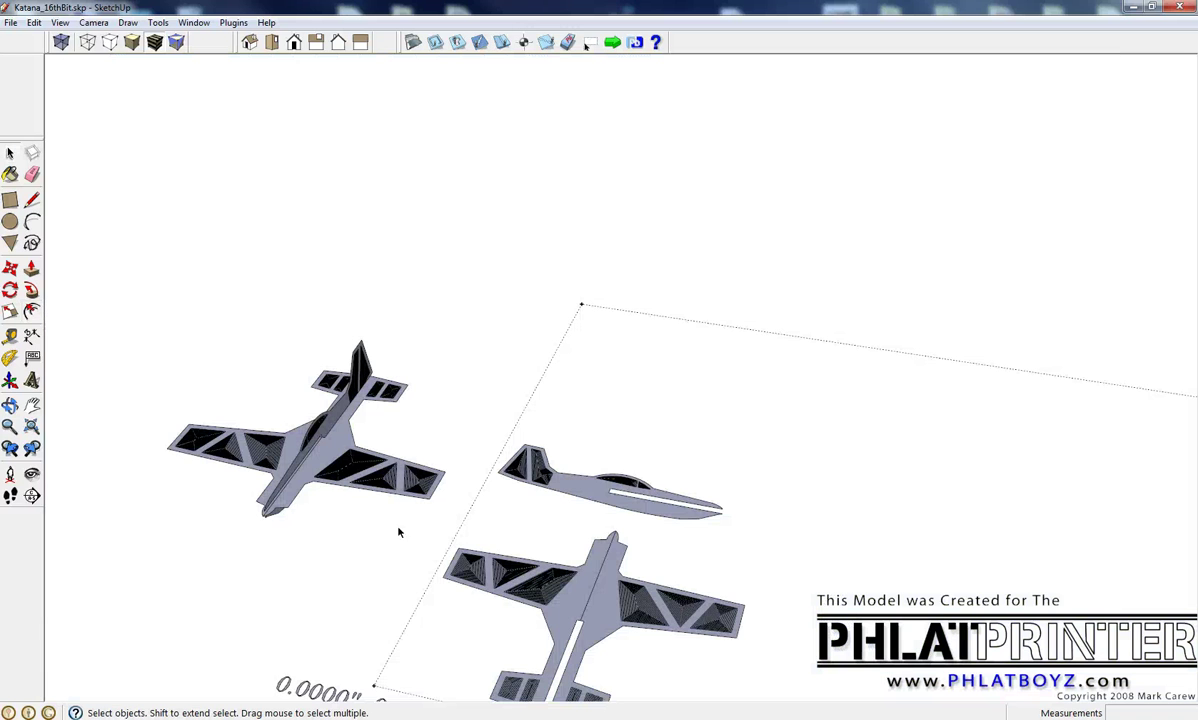
- From a low side view, select the side-view and bottom plane groups and explode them
scroll(318, 470, up, 3)
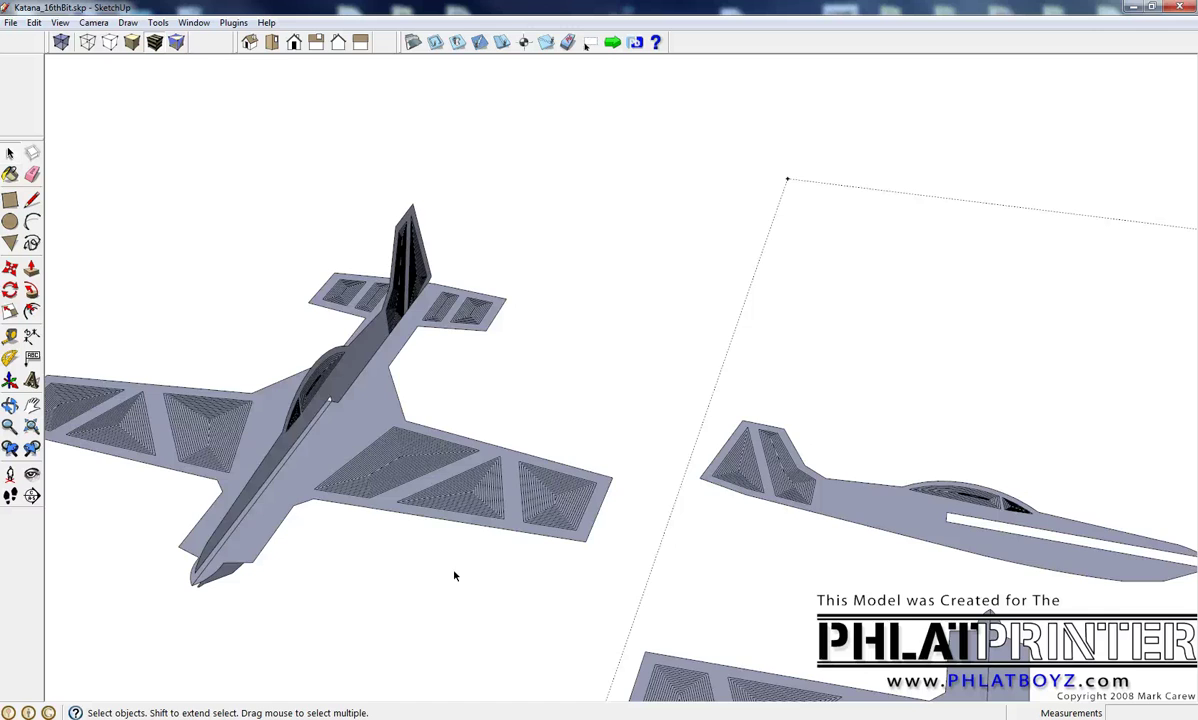
middle_drag(454, 576, 517, 631)
click(663, 392)
shift+click(641, 474)
right_click(643, 475)
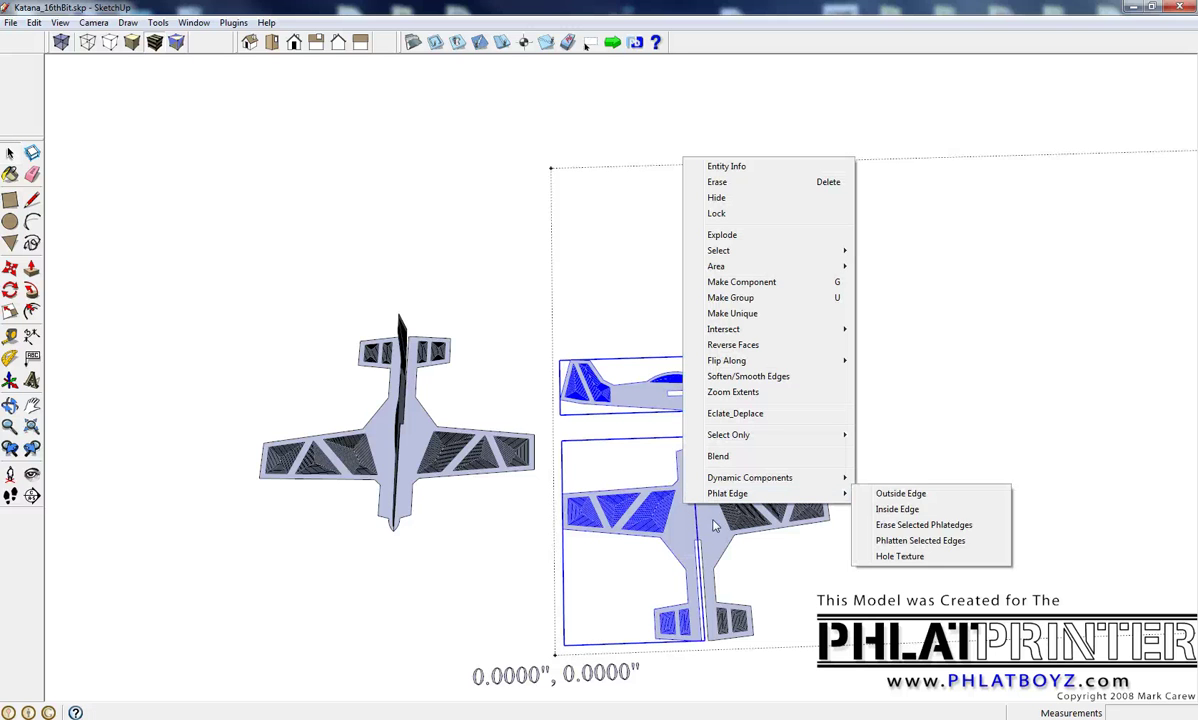
click(643, 515)
right_click(722, 170)
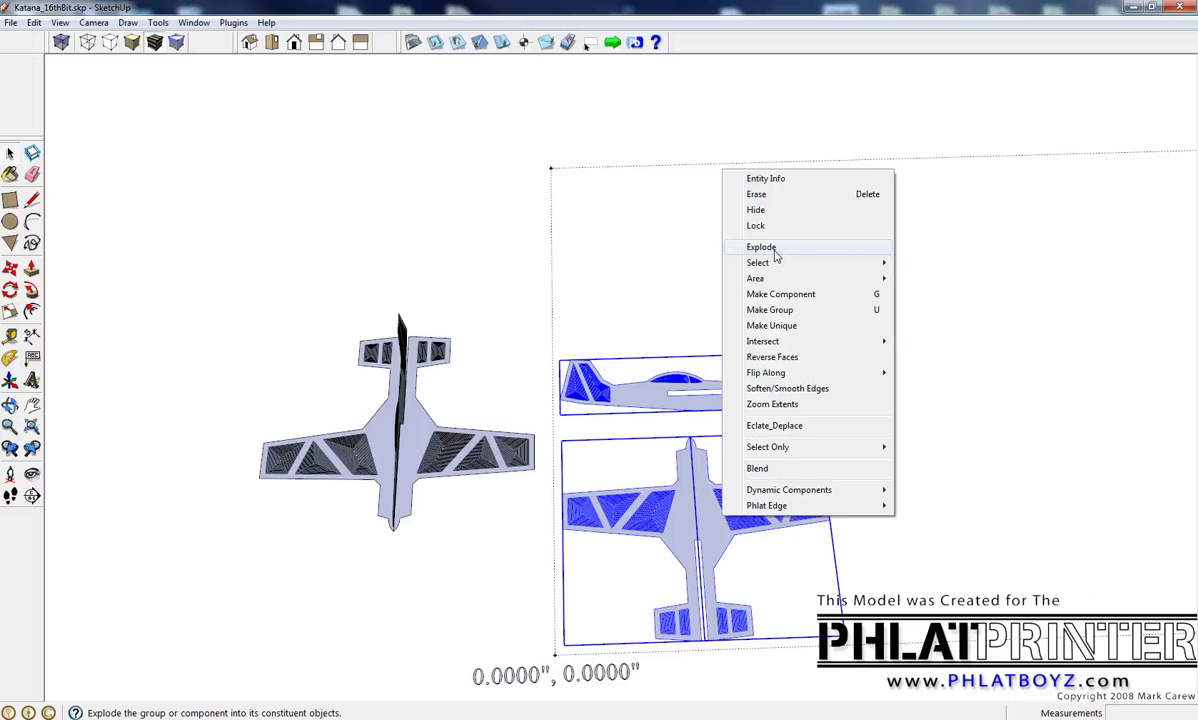
click(776, 250)
click(32, 152)
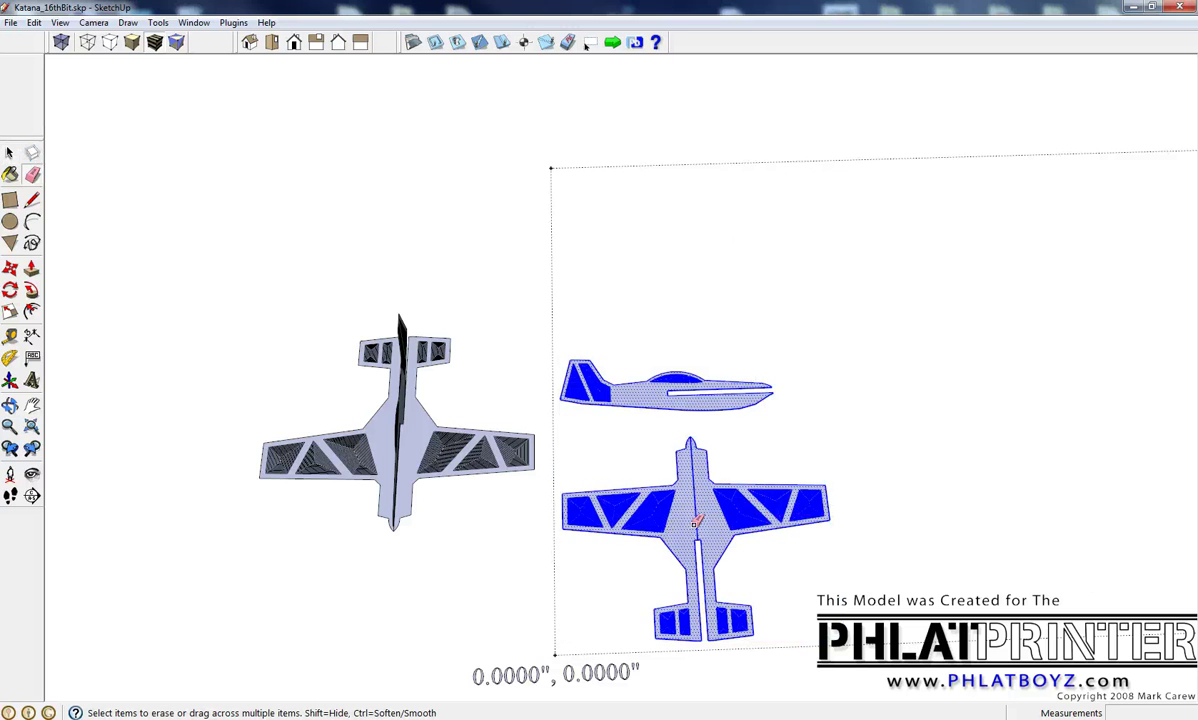
scroll(553, 405, down, 3)
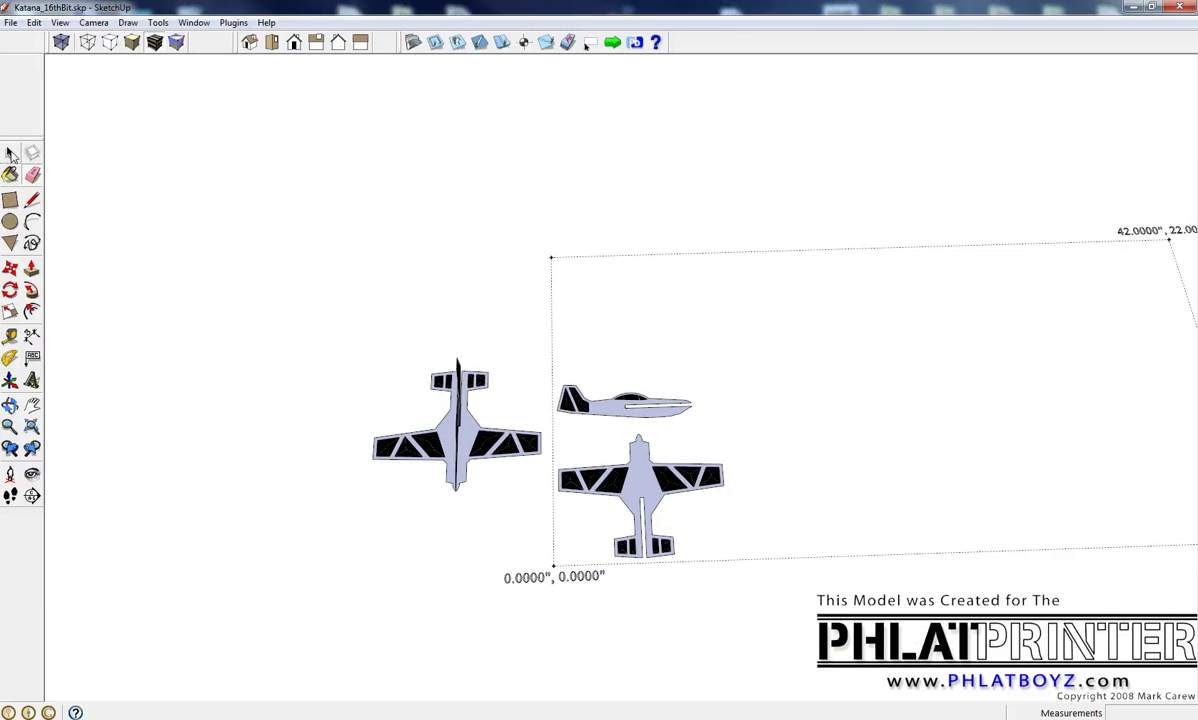
- Set Parallel Projection and Top view, and choose the SketchUcam pocket tool at 50% depth
click(94, 22)
click(99, 92)
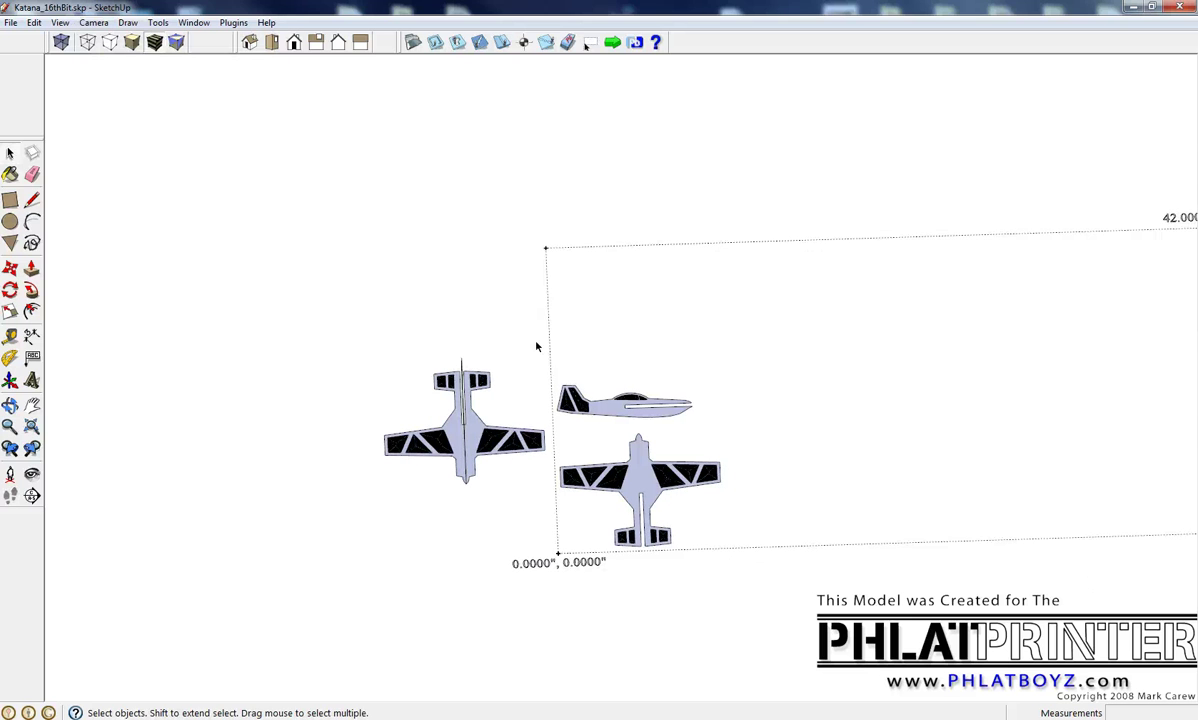
click(547, 44)
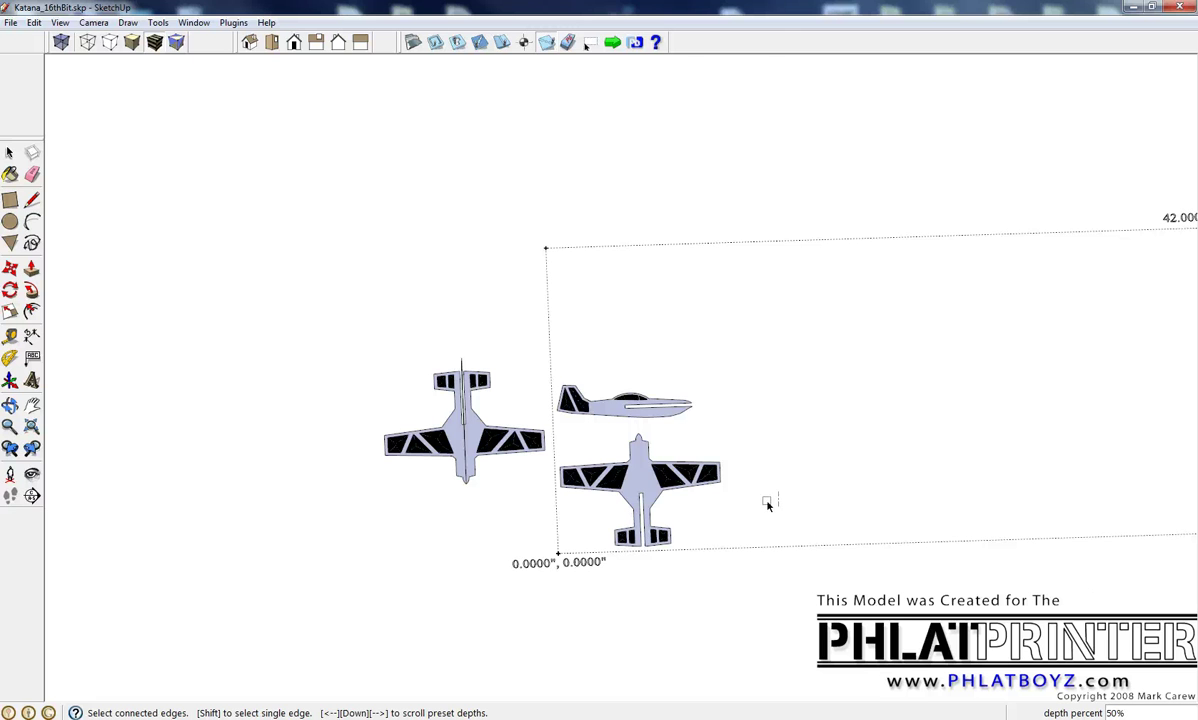
click(271, 42)
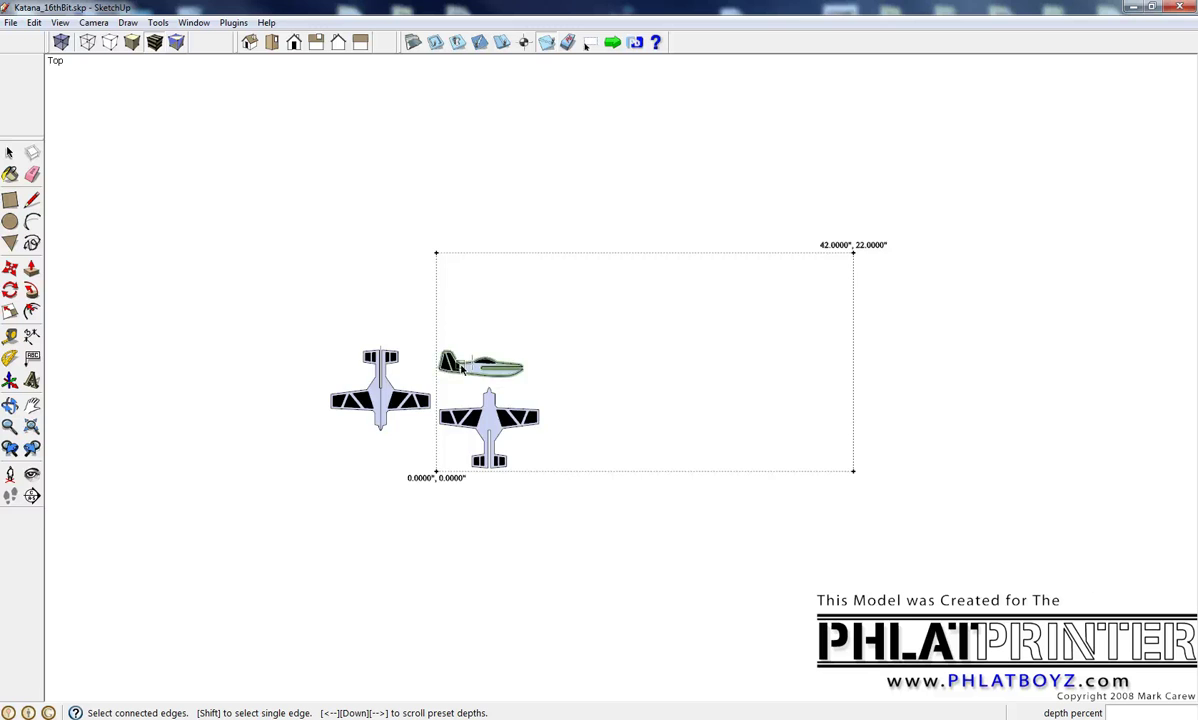
scroll(460, 367, up, 10)
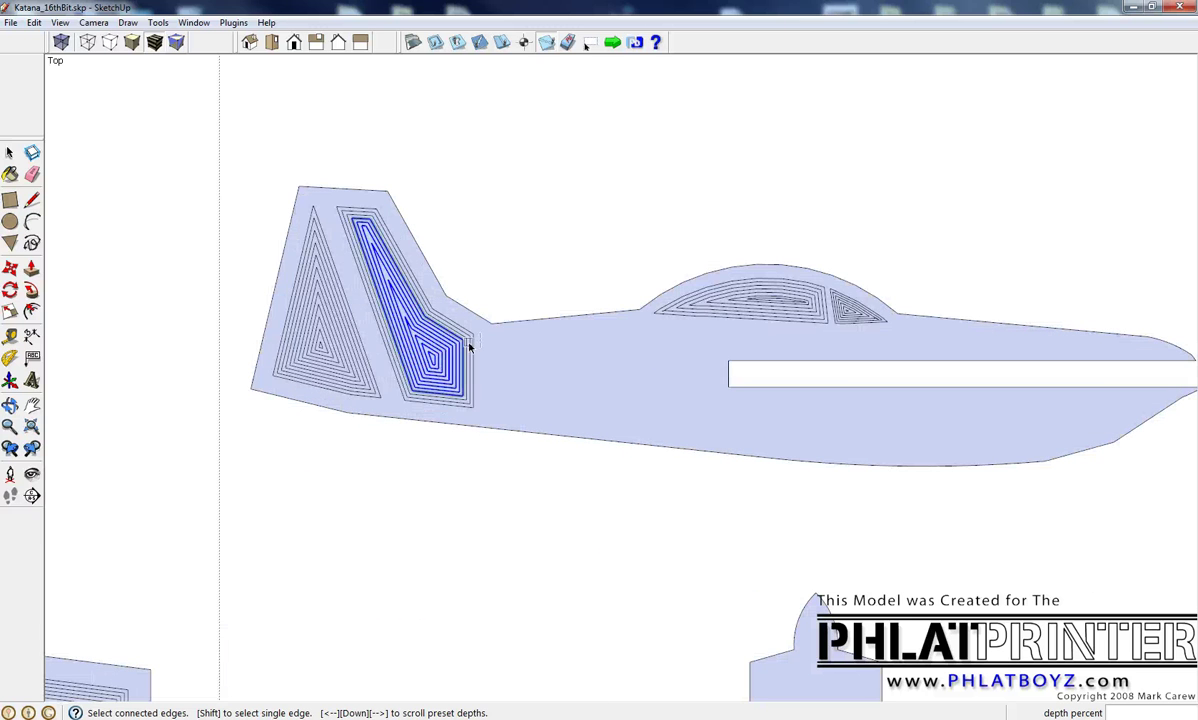
- Mark the right tail pocket, left tail triangle and canopy pocket as 50% pocket cuts
click(474, 342)
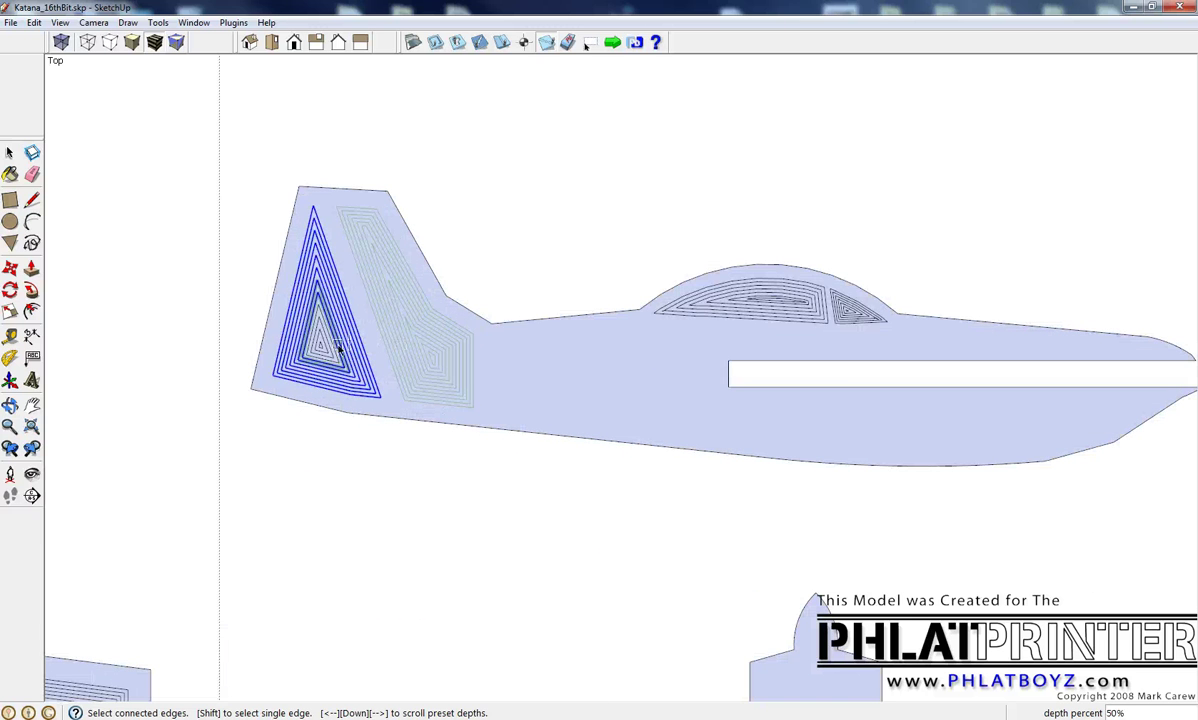
click(324, 343)
scroll(291, 364, down, 2)
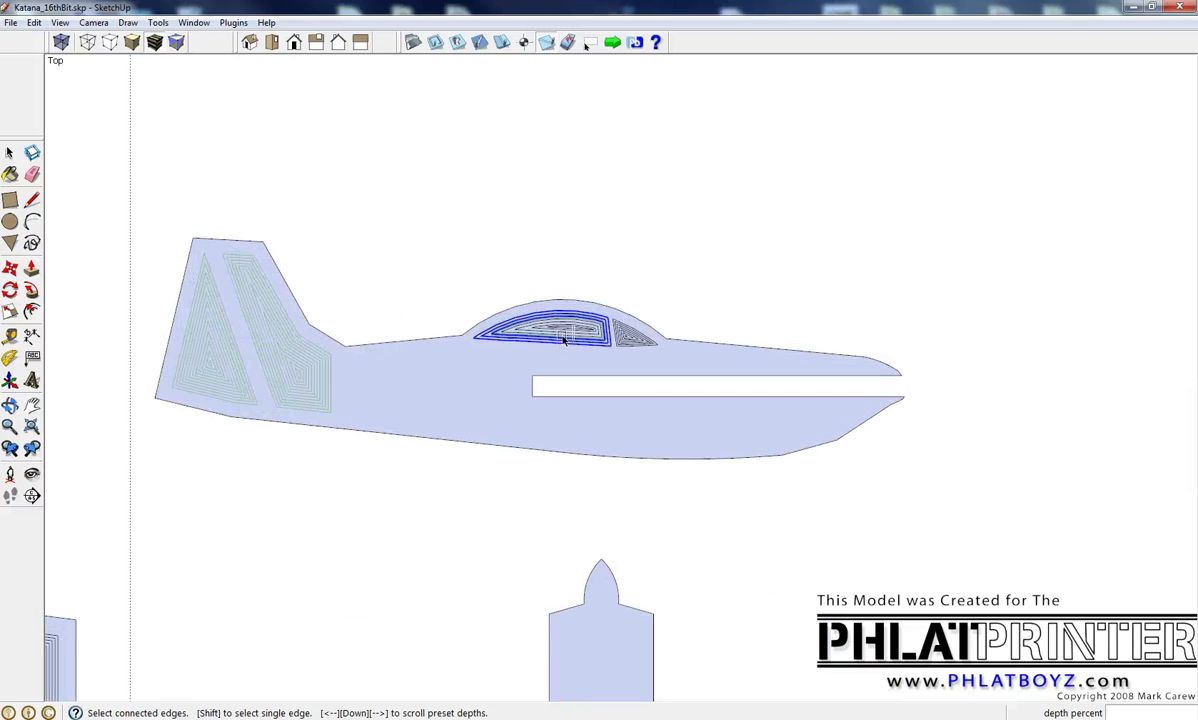
click(564, 340)
scroll(551, 346, down, 3)
scroll(489, 477, up, 3)
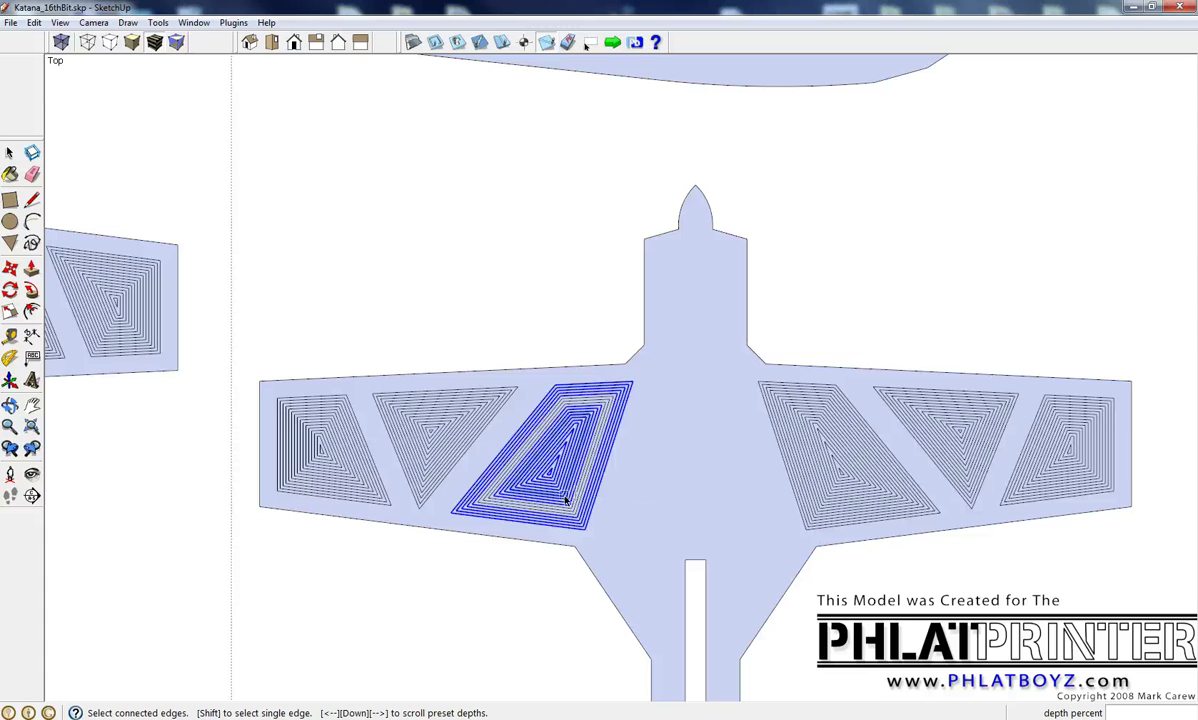
- Mark the second, third and left wing triangle pockets as 50% pocket cuts
click(567, 495)
double_click(440, 443)
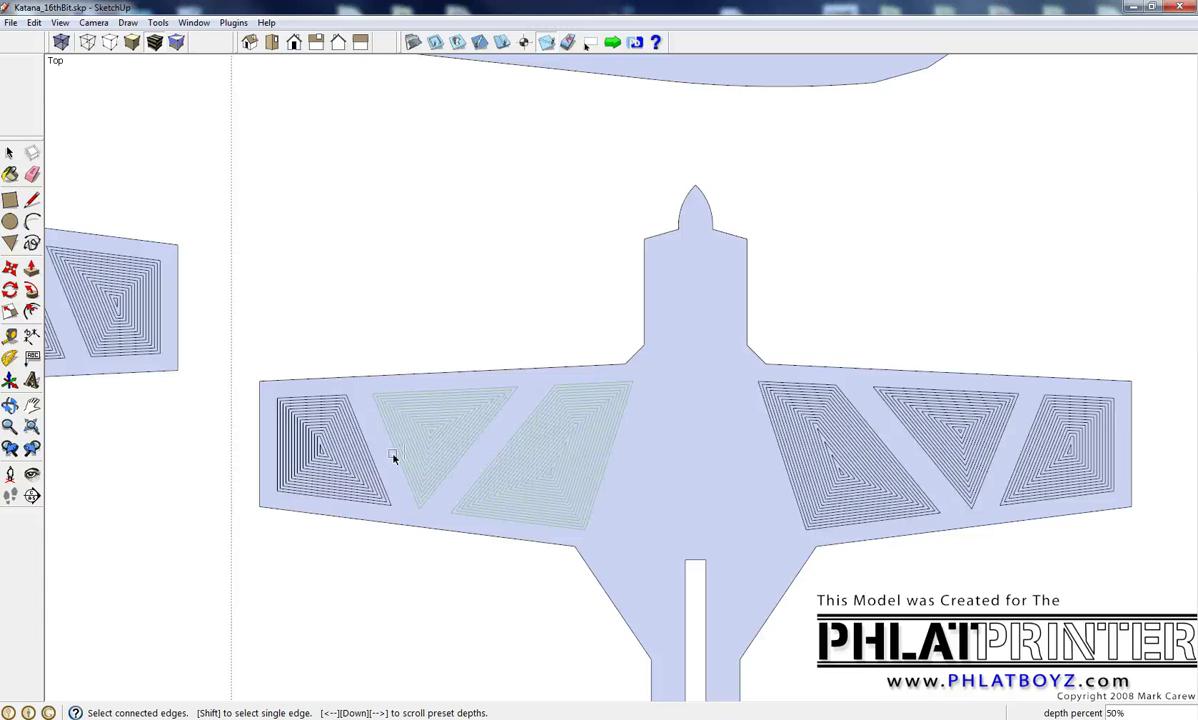
click(321, 449)
double_click(300, 483)
scroll(297, 484, down, 2)
scroll(616, 481, up, 4)
- Mark the two right-wing triangles and the right-wing trapezoid as pocket cuts
click(600, 470)
double_click(655, 463)
click(722, 420)
double_click(743, 414)
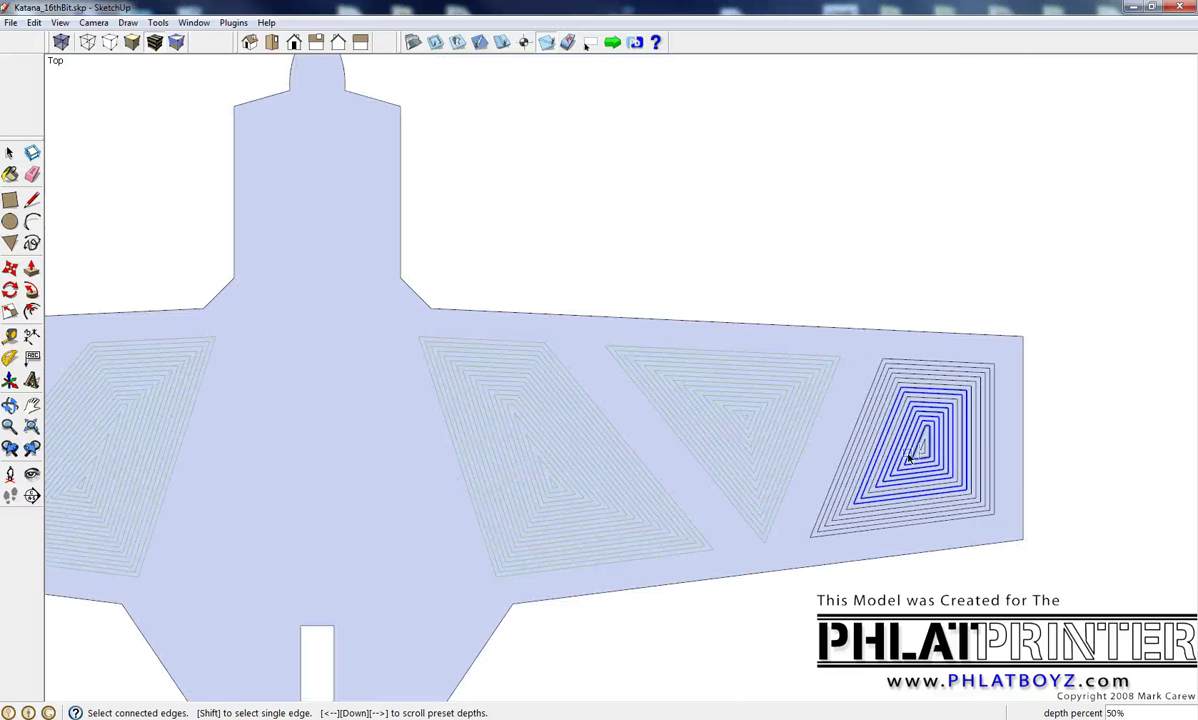
click(829, 476)
double_click(900, 455)
scroll(856, 440, down, 4)
scroll(655, 630, up, 3)
- Mark both left-tail rectangles as pockets and select a right-tail rectangle
click(660, 490)
click(604, 495)
double_click(676, 495)
click(778, 486)
- Finish the right-tail rectangle pocket, then add outside cuts around the side-view fuselage and top-view plane
double_click(810, 490)
scroll(575, 484, down, 4)
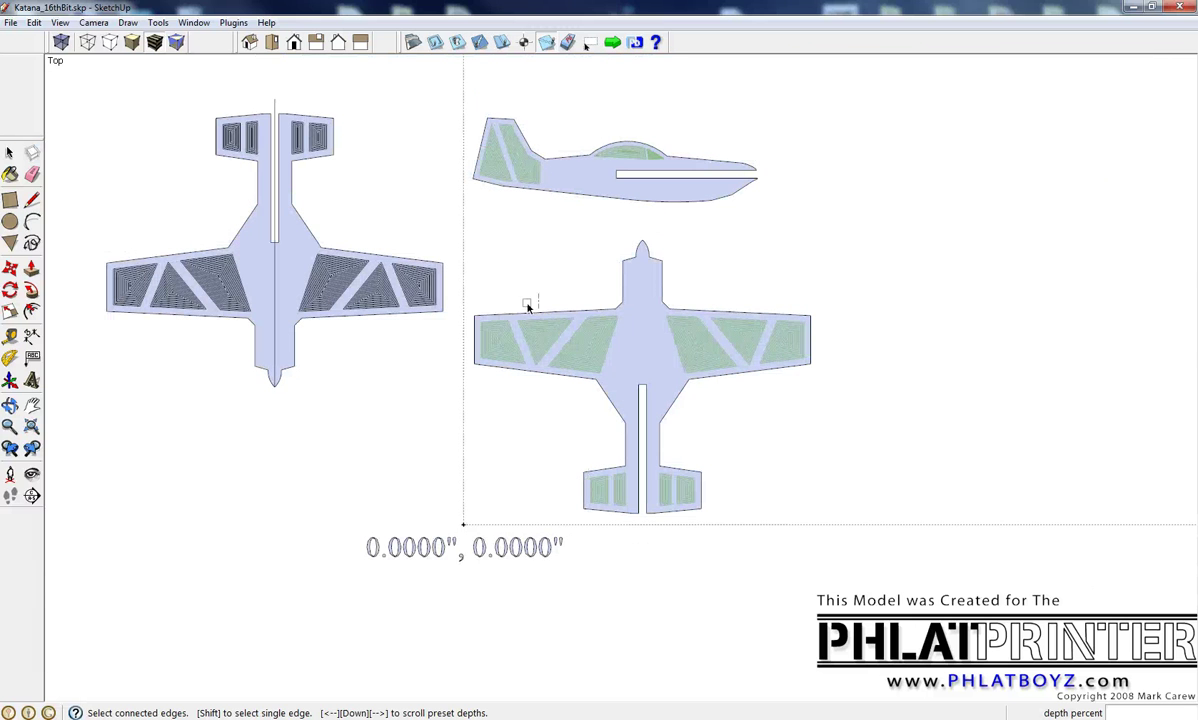
click(436, 45)
scroll(575, 173, up, 3)
click(553, 175)
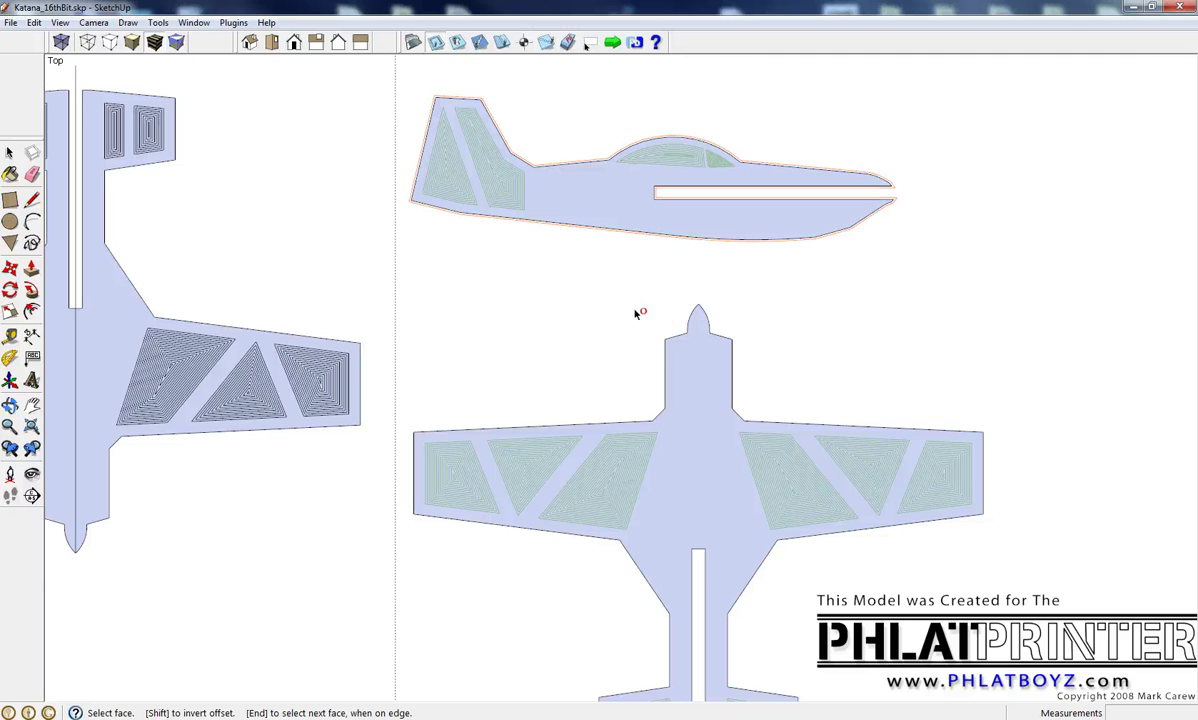
scroll(681, 343, up, 3)
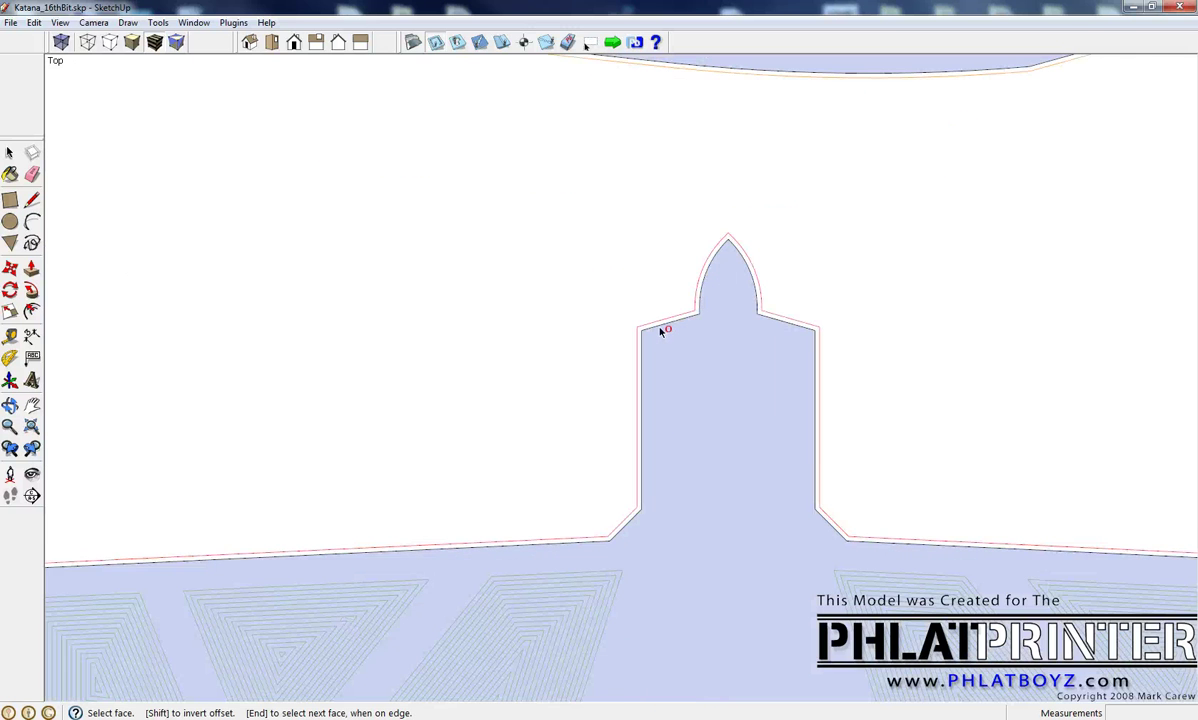
click(660, 331)
scroll(622, 305, down, 3)
- Place holding tabs on the fuselage's top edge and the slot's lower edge
click(481, 42)
scroll(544, 198, up, 2)
click(461, 114)
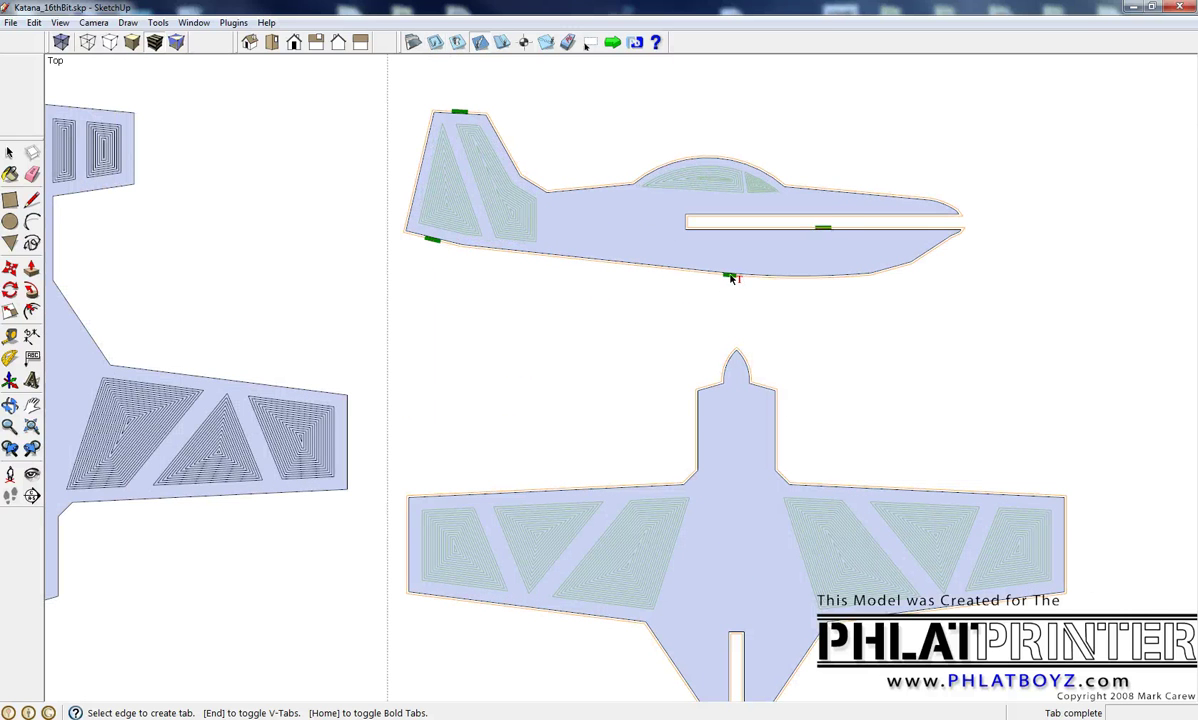
click(828, 229)
scroll(630, 442, down, 2)
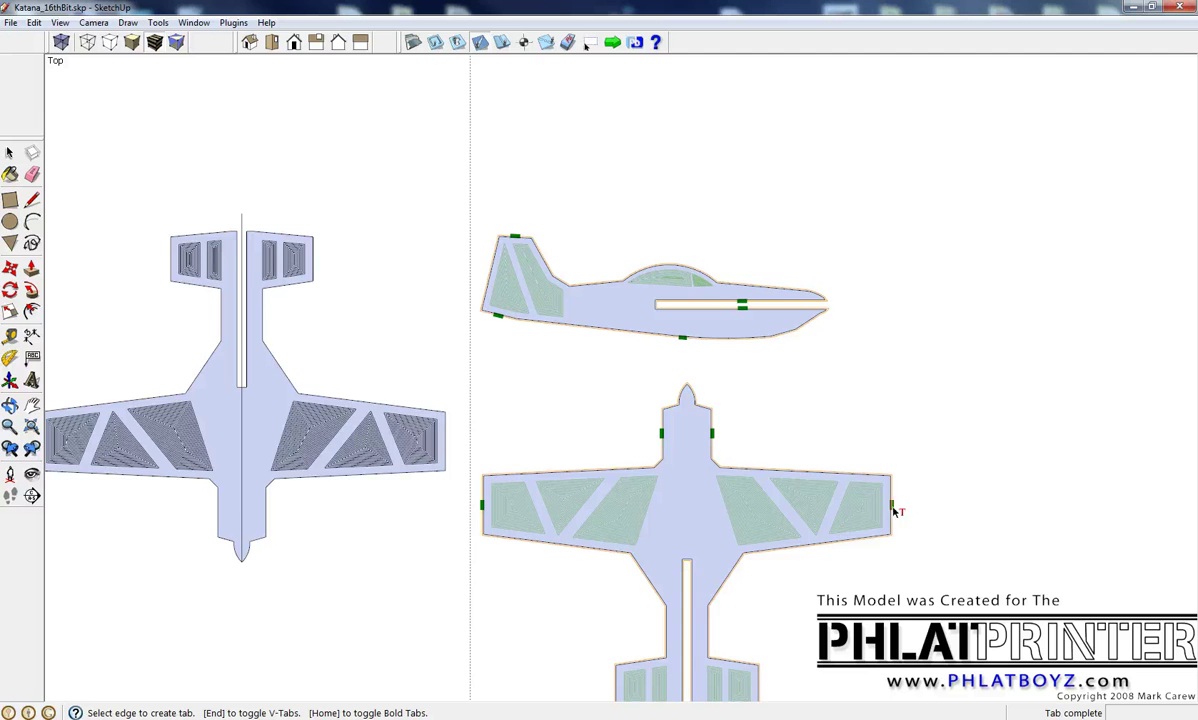
scroll(515, 287, down, 2)
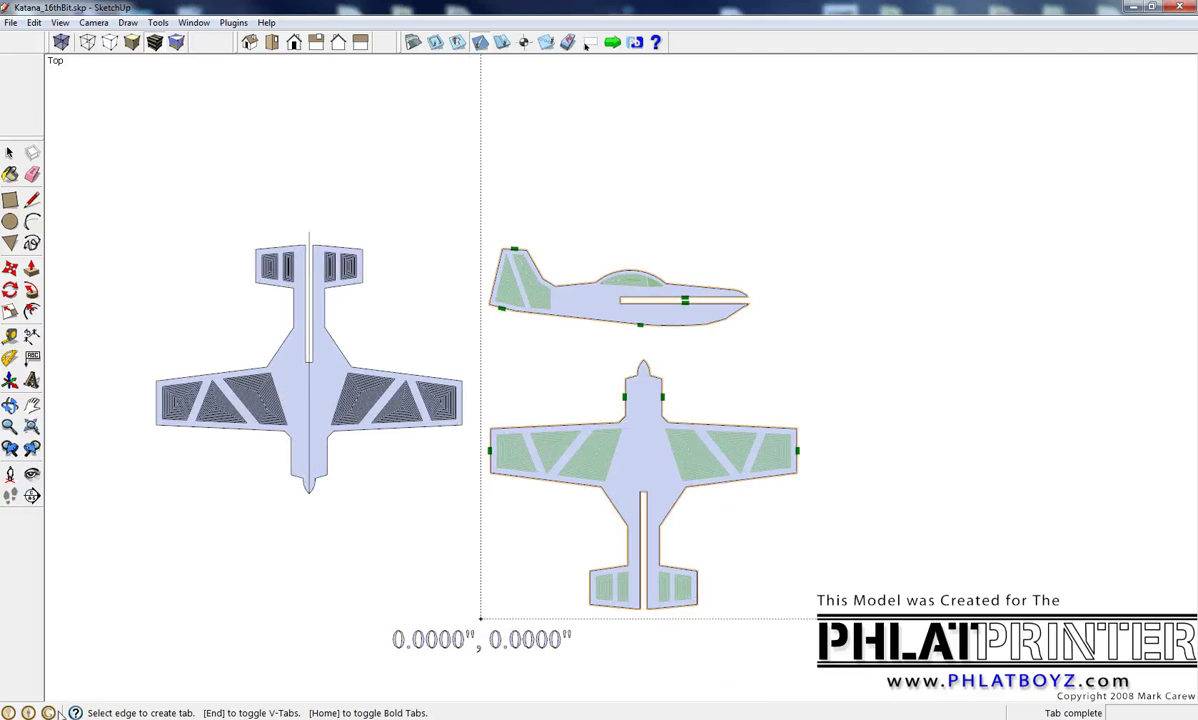